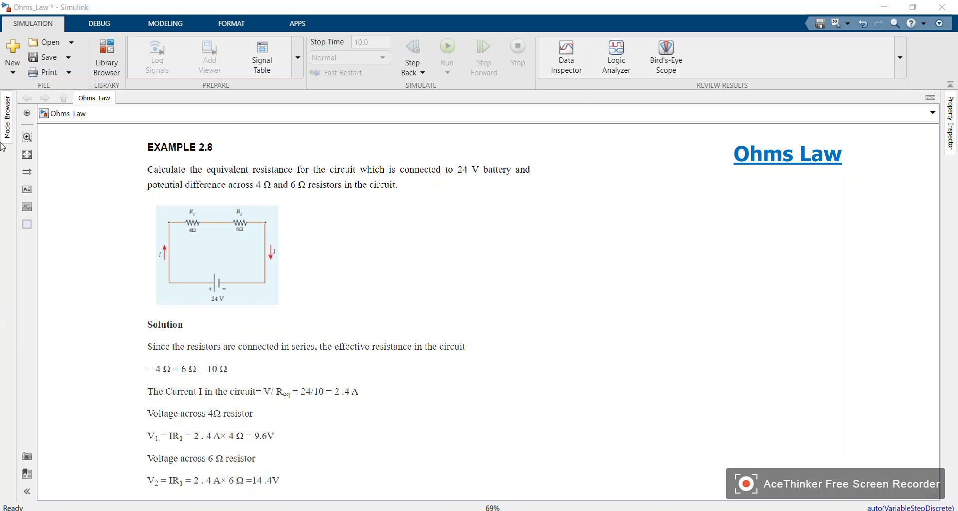
Step: Browse the electrical elements, sensors and sources categories of the Simscape Foundation Library in the library browser
left_click(279, 179)
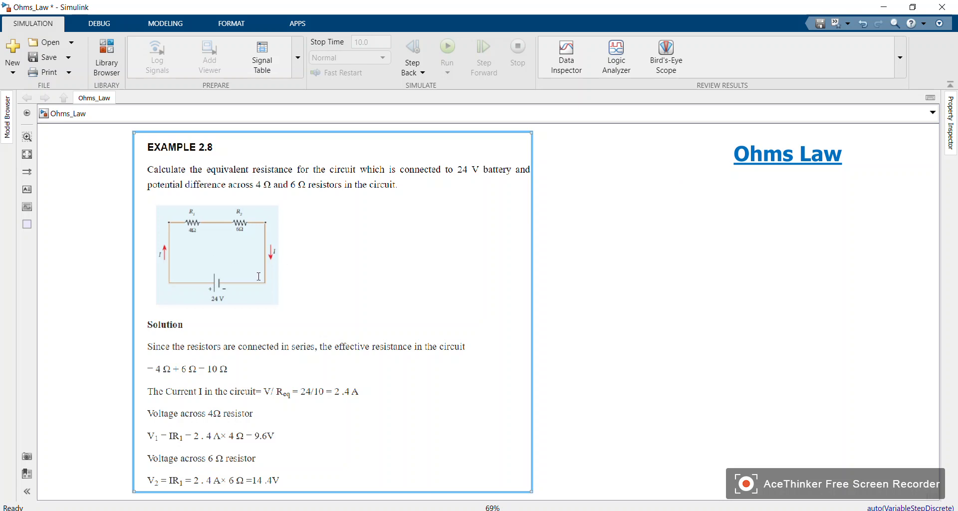
left_click(102, 51)
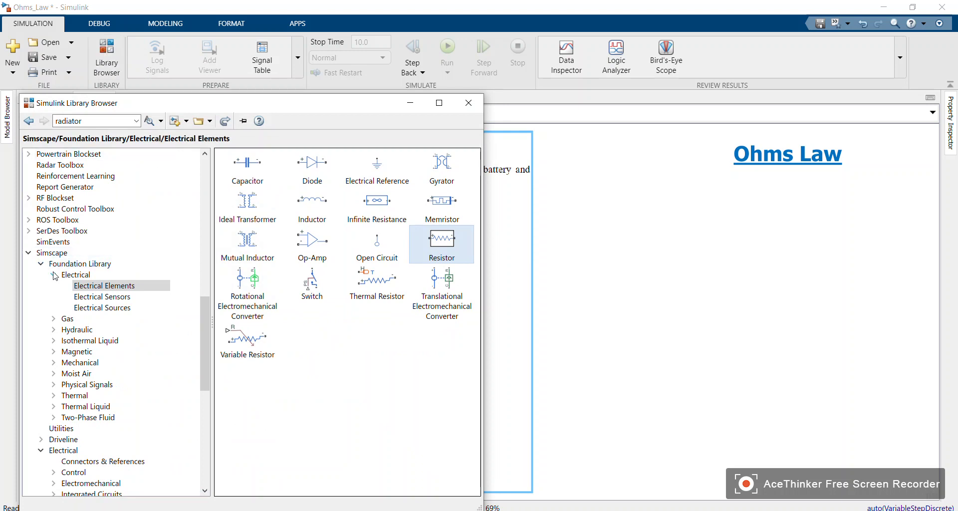
left_click(53, 275)
left_click(41, 263)
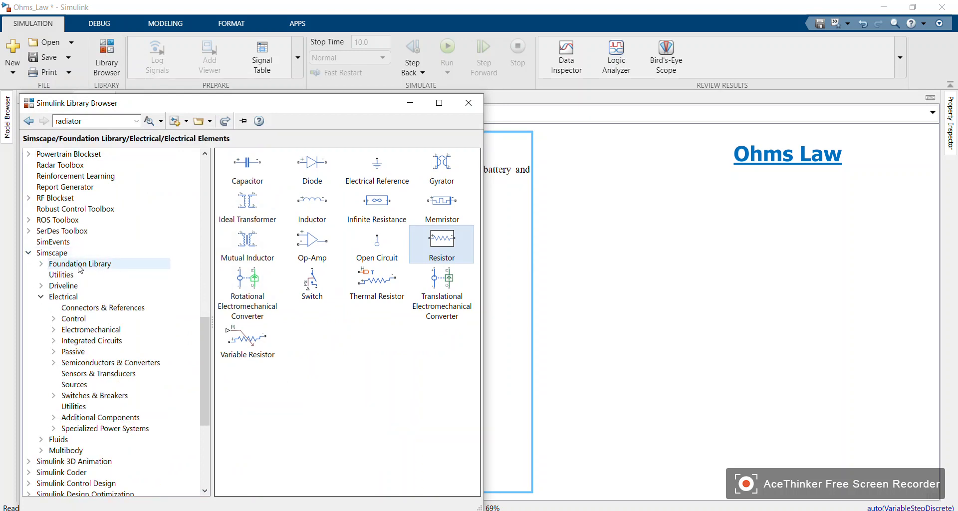
left_click(42, 265)
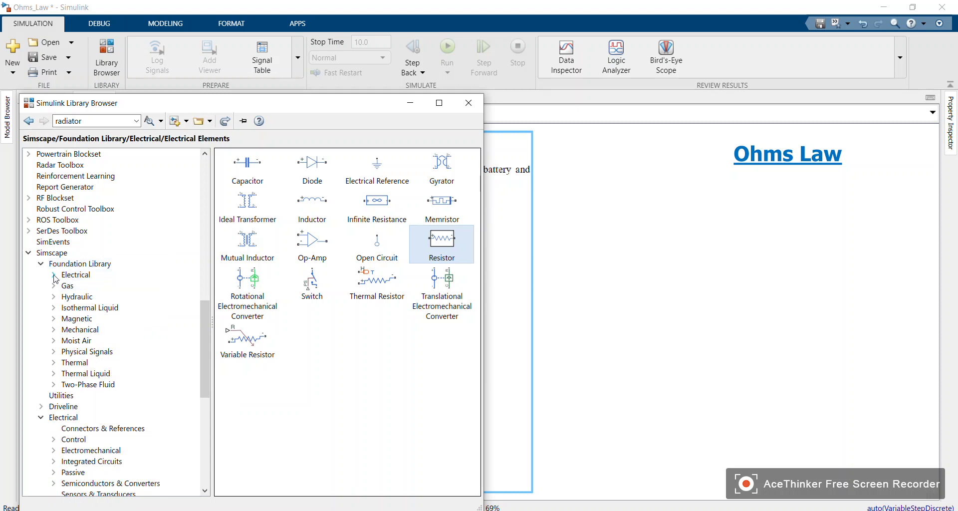
left_click(54, 276)
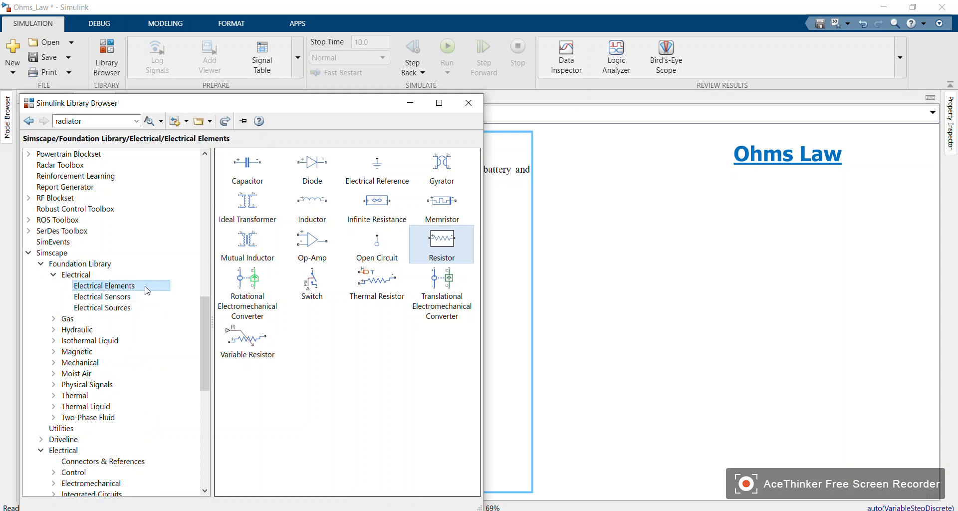
left_click(106, 297)
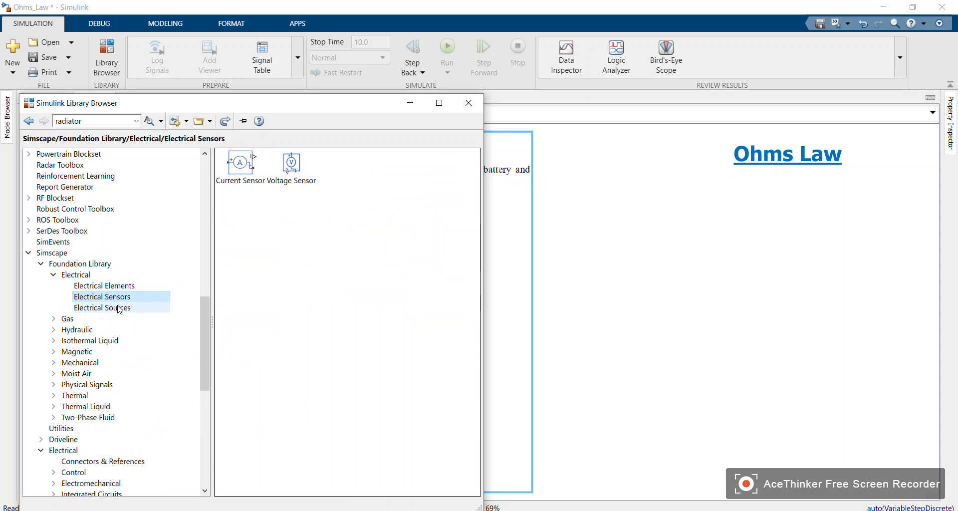
left_click(120, 309)
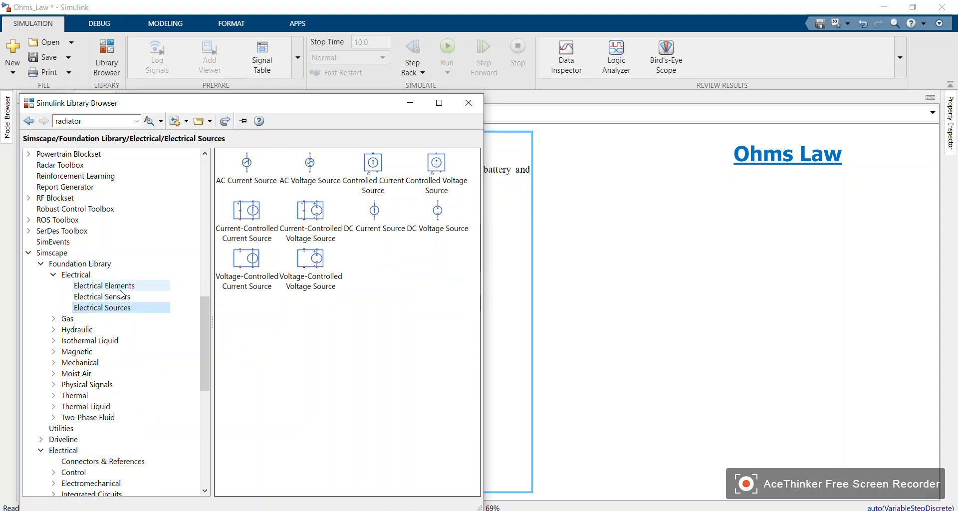
Step: Add a DC Voltage Source block from the Electrical Sources library to the blank canvas area beside the example
left_click_drag(335, 108, 758, 155)
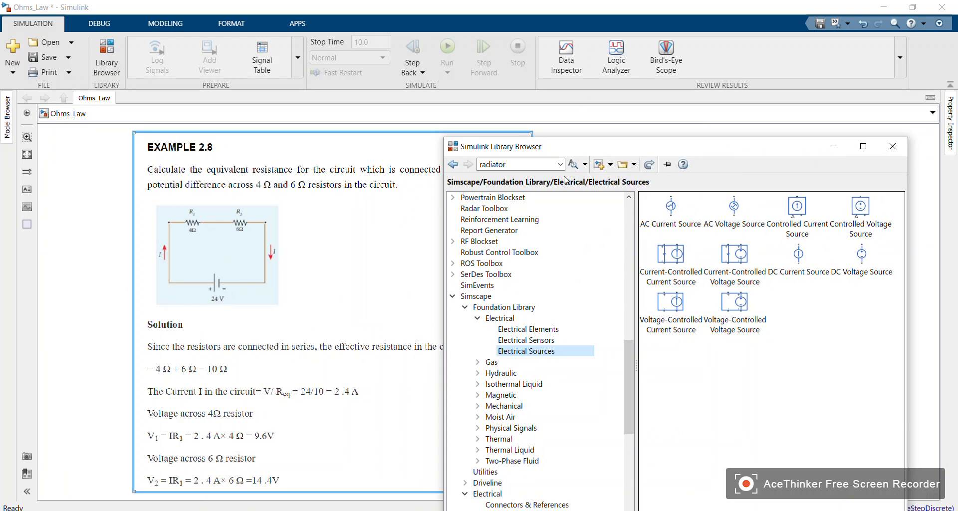
left_click_drag(705, 149, 284, 104)
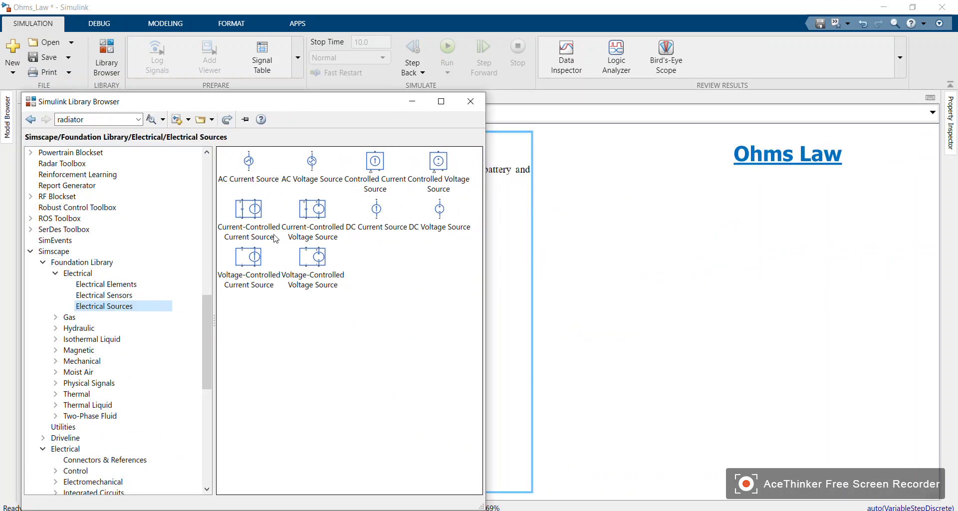
left_click(439, 218)
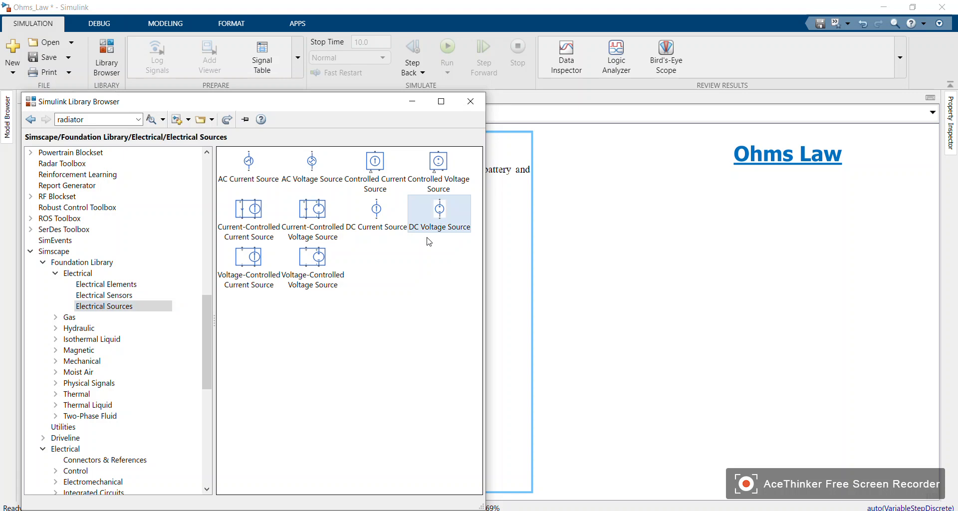
mouse_move(438, 219)
left_mouse_down()
mouse_move(618, 214)
mouse_move(636, 238)
left_mouse_up()
left_click(588, 265)
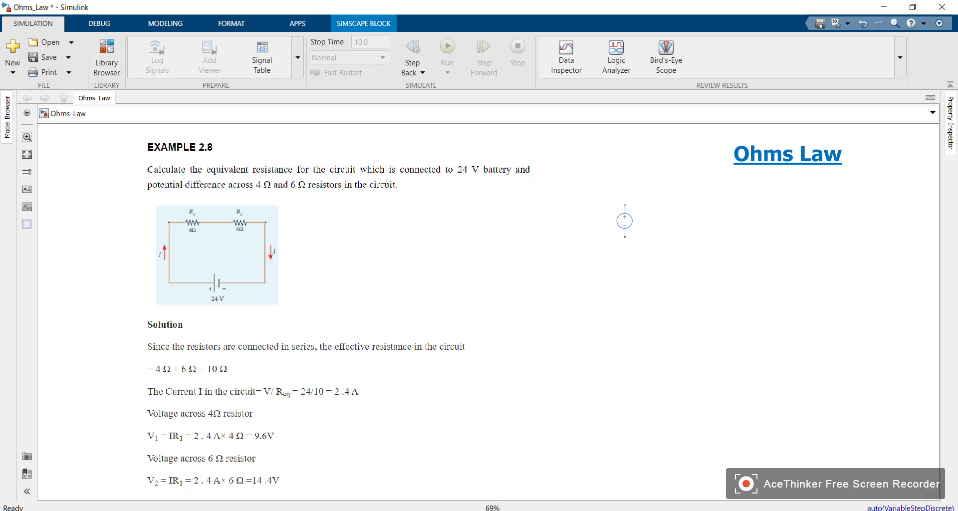
Step: Add a Resistor block from the Electrical Elements library, placed up and to the right of the DC voltage source
left_click(107, 58)
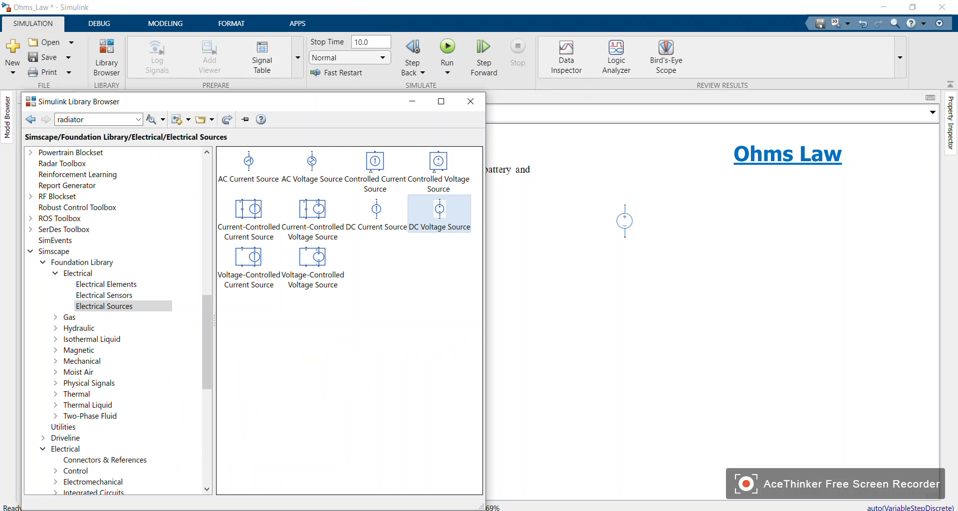
left_click(106, 285)
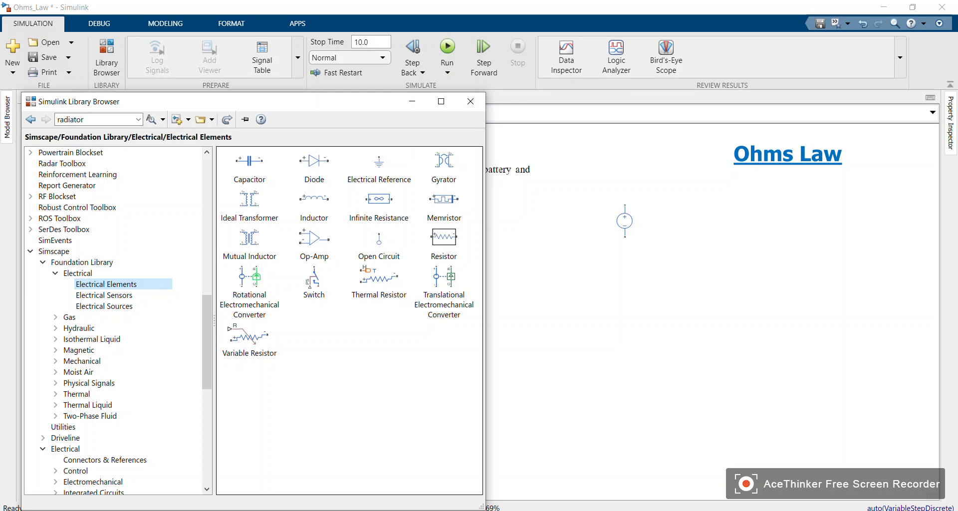
left_click_drag(444, 237, 696, 201)
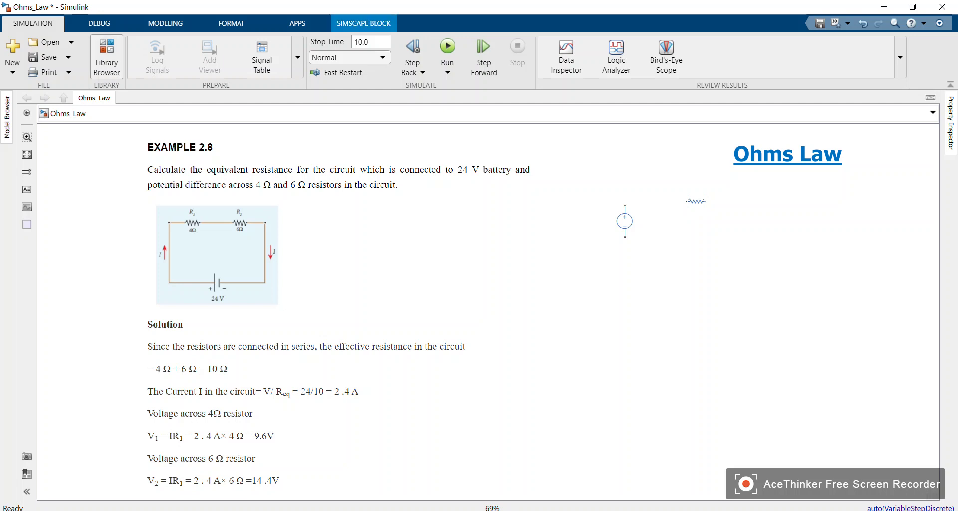
Step: Add a Current Sensor and a Voltage Sensor from the Electrical Sensors library to the model
left_click(107, 58)
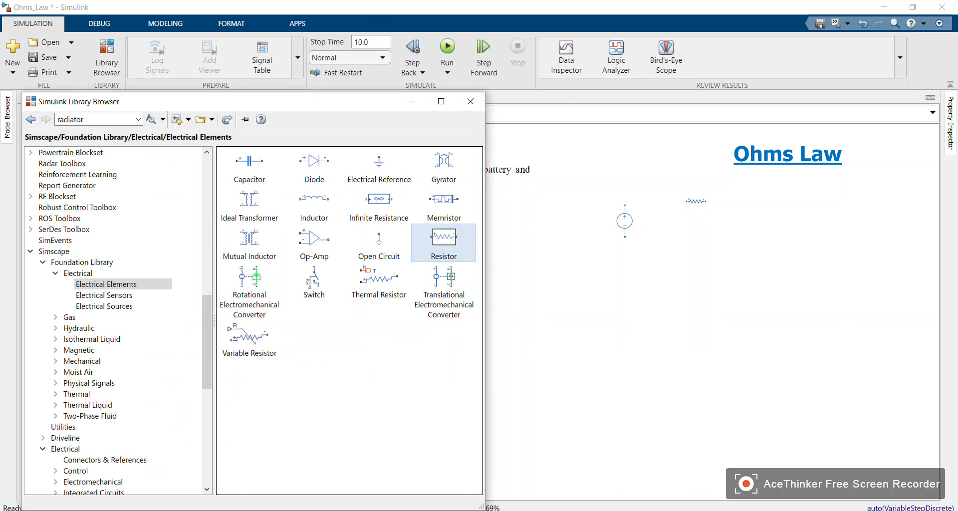
left_click(104, 296)
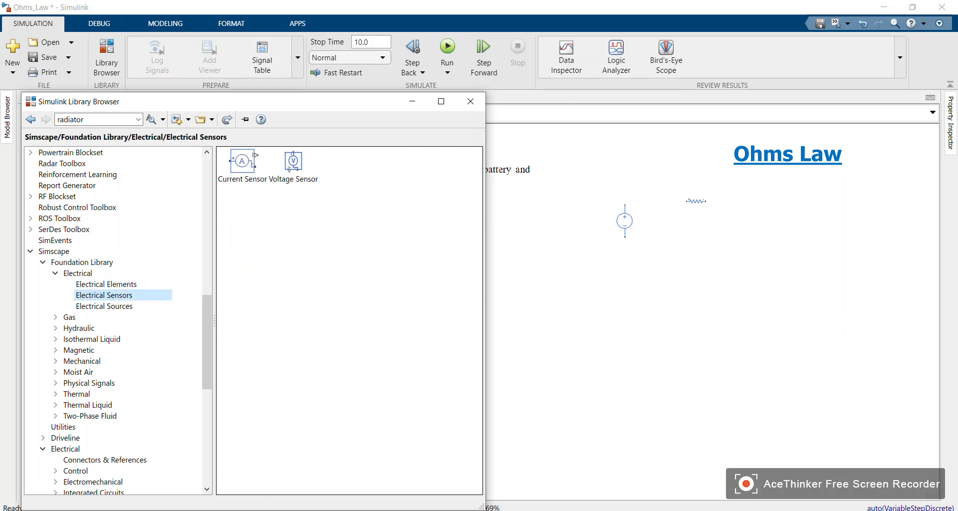
right_click(241, 158)
left_click(279, 165)
right_click(297, 170)
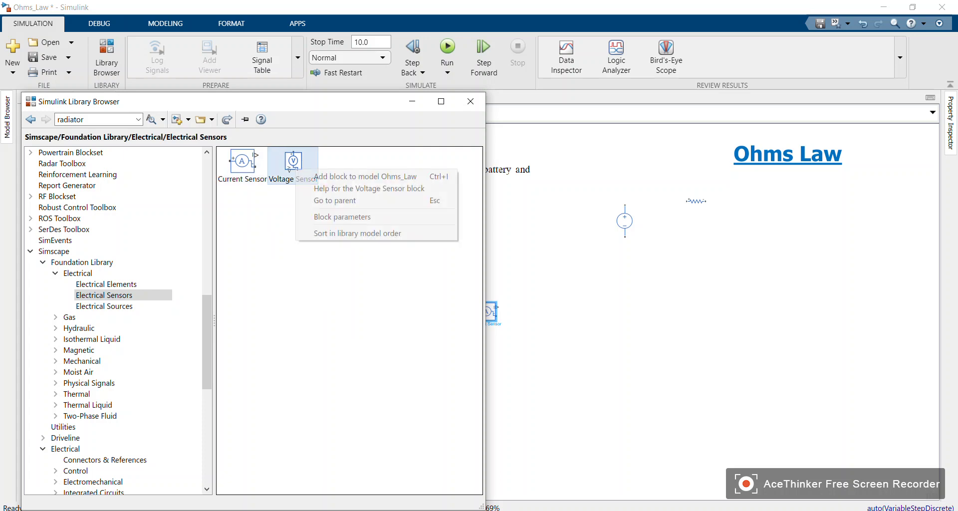
left_click(365, 176)
left_click(412, 102)
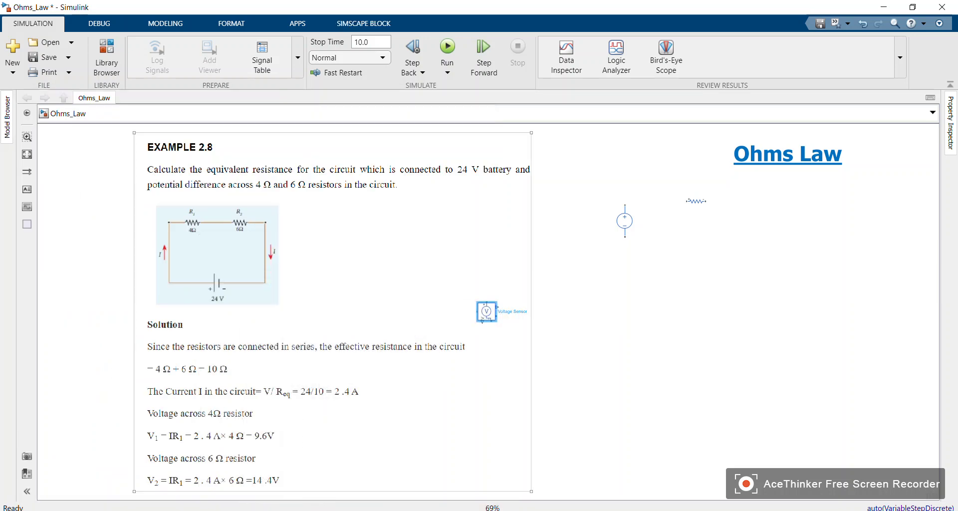
Step: Move both sensors off the example text to the lower right of the resistor, with the voltage sensor above the current sensor
left_click_drag(487, 311, 776, 251)
left_click_drag(487, 312, 688, 299)
left_click(698, 236)
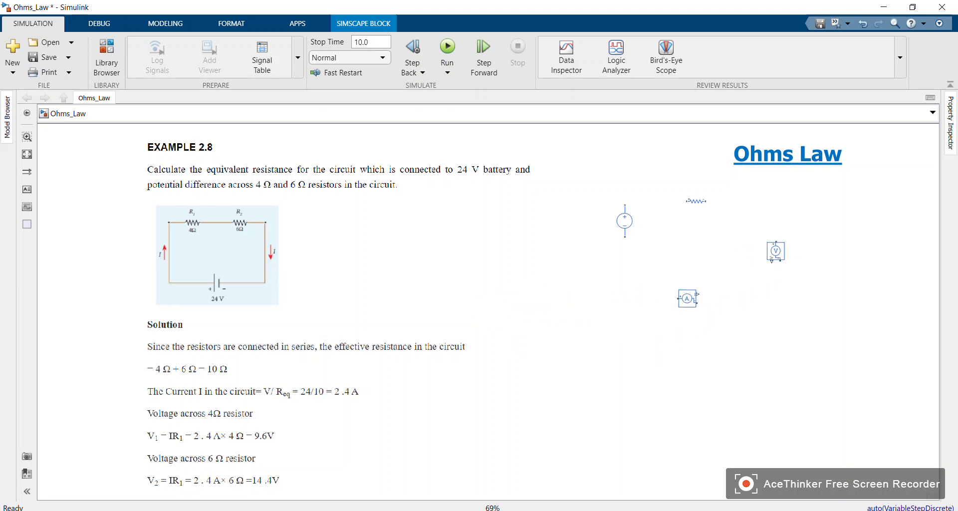
left_click_drag(687, 299, 813, 305)
left_click_drag(776, 251, 812, 266)
left_click(749, 266)
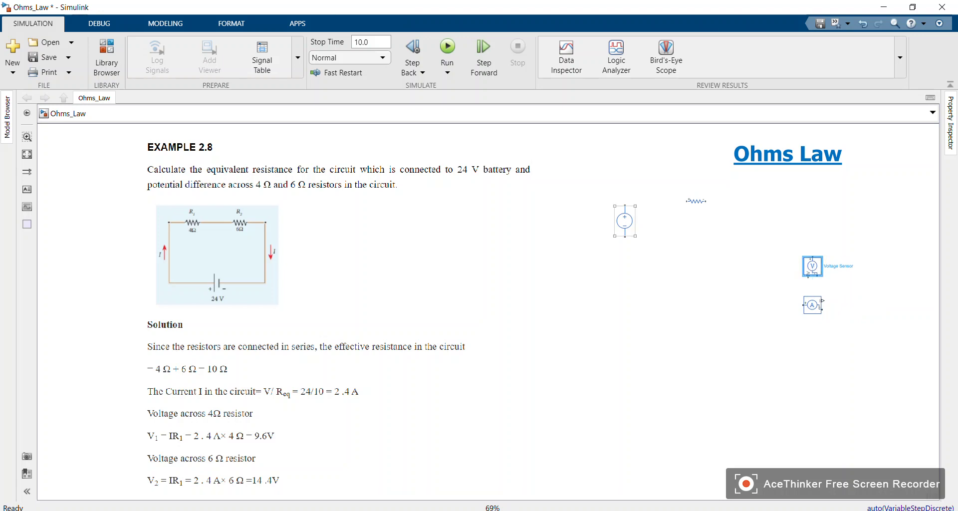
Step: Enlarge the resistor, DC voltage source, voltage sensor and current sensor blocks
left_click(696, 201)
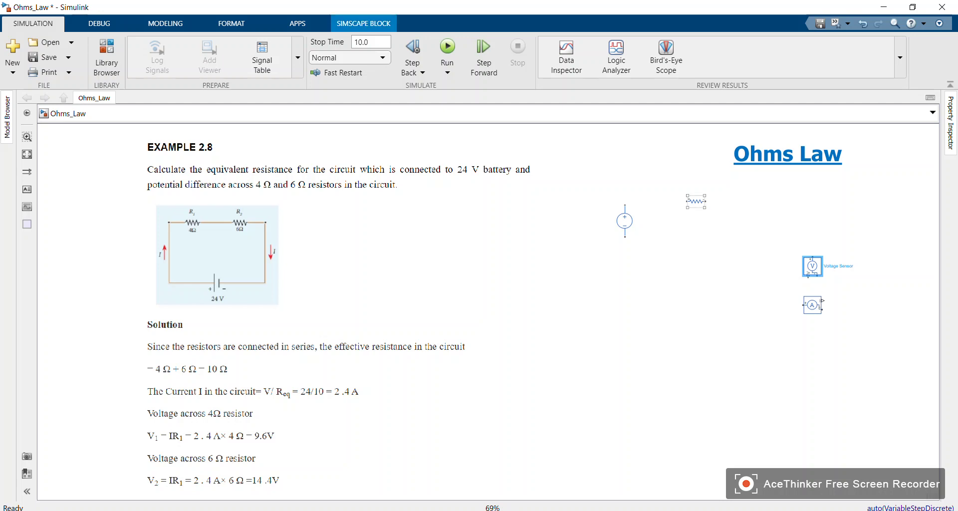
left_click_drag(706, 207, 716, 220)
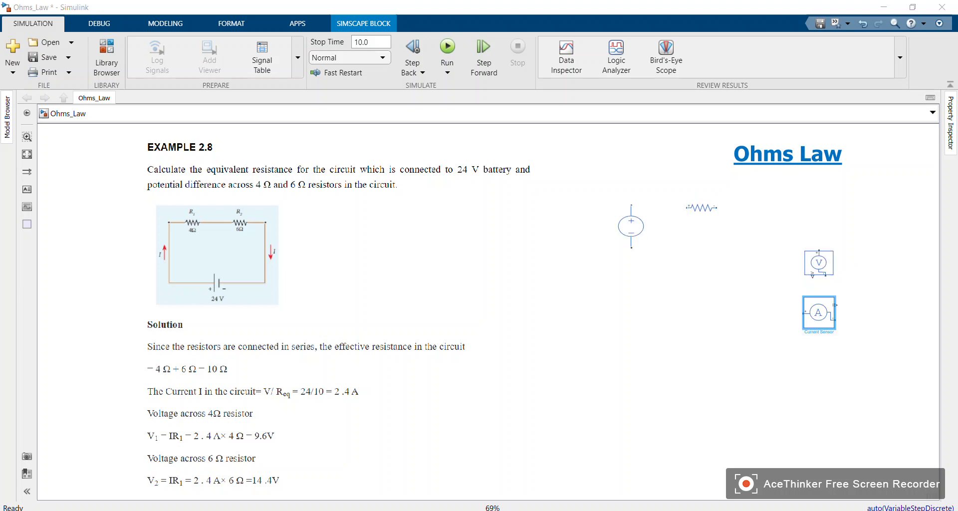
left_click(725, 271)
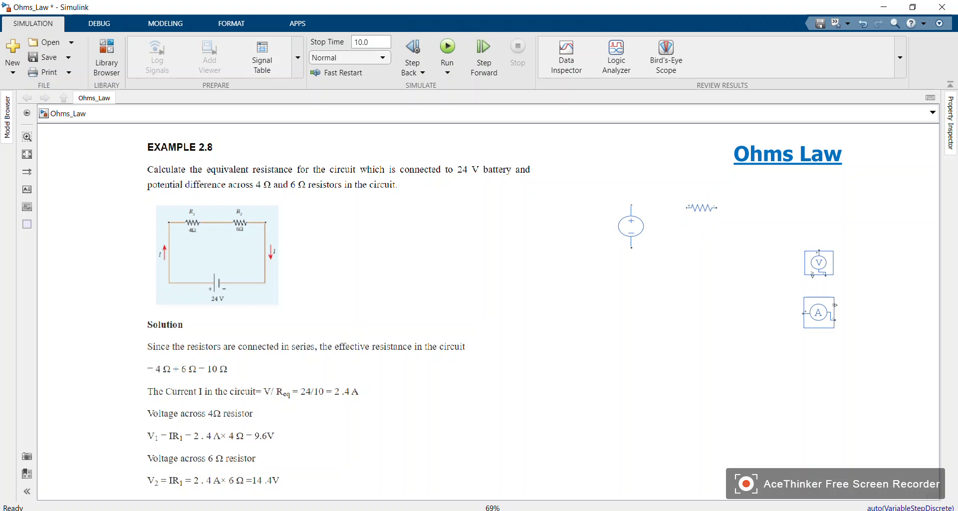
Step: Move the DC voltage source below the resistor and rotate it horizontal with its positive terminal facing left
left_click(332, 312)
left_click_drag(631, 226, 647, 307)
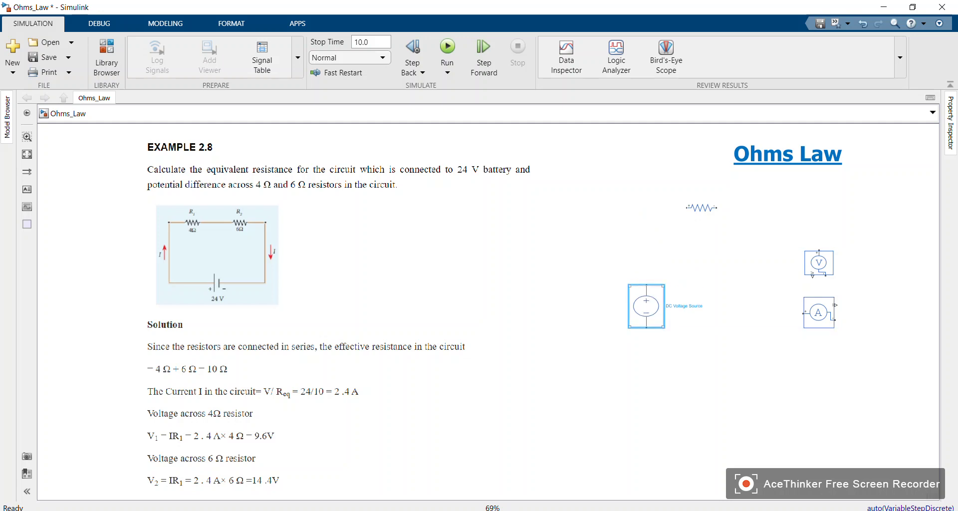
key("ctrl+r")
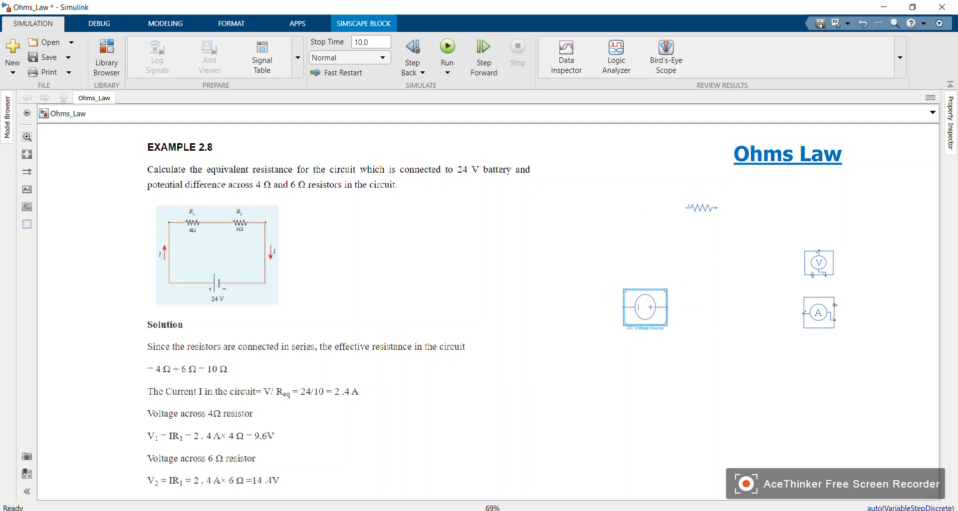
key("ctrl+r")
key("ctrl+r")
Step: Set the DC voltage source's constant voltage to 24 V
double_click(645, 307)
double_click(351, 336)
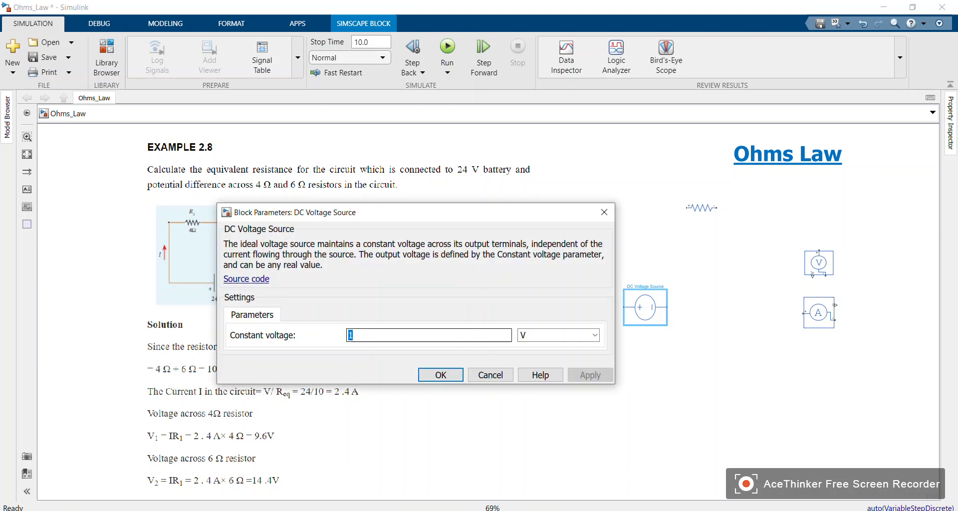
type("24")
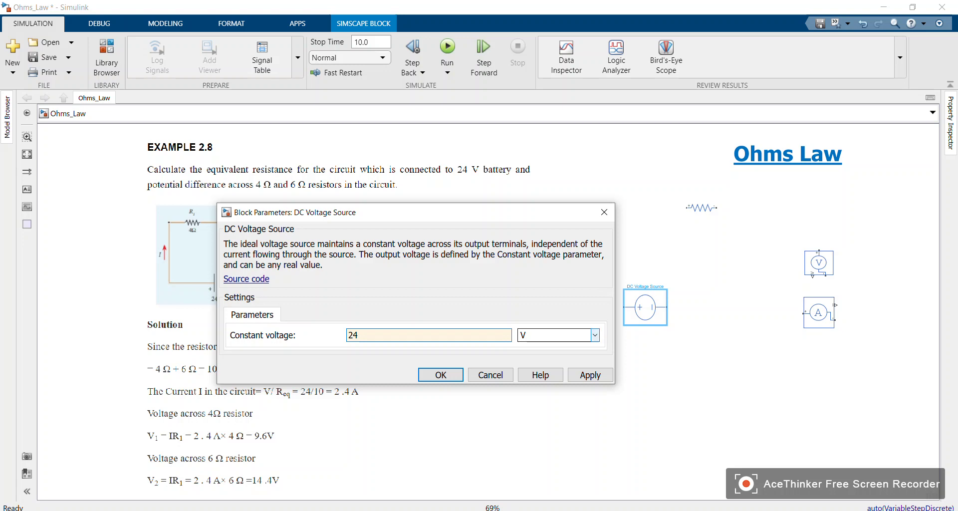
left_click(595, 335)
left_click(441, 375)
left_click(589, 350)
left_click(645, 308)
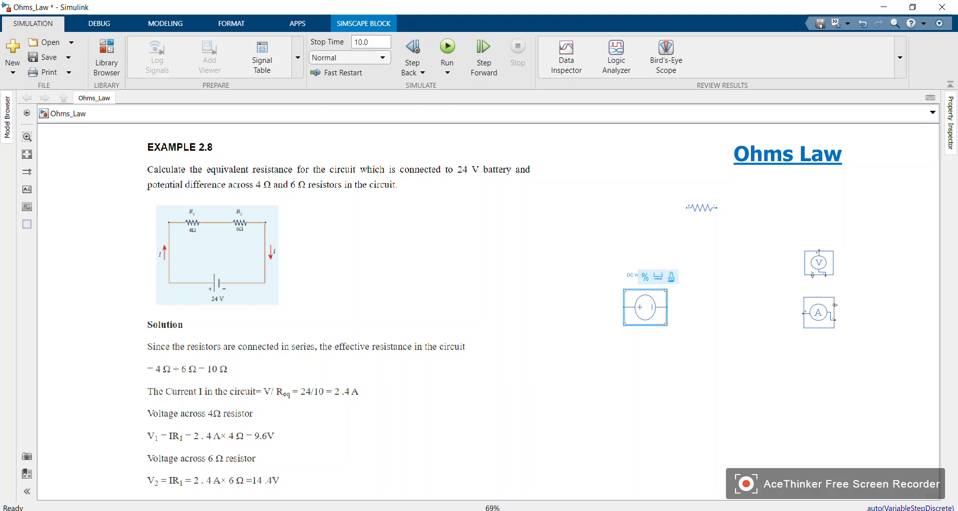
left_click(724, 295)
left_click(646, 307)
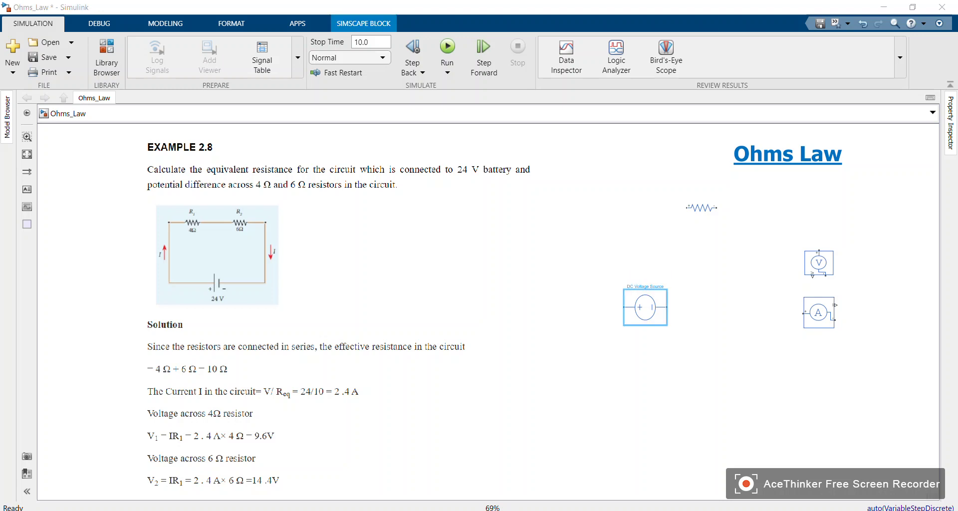
Step: Add the text annotation "DC Source of 24V" below the DC voltage source
double_click(641, 356)
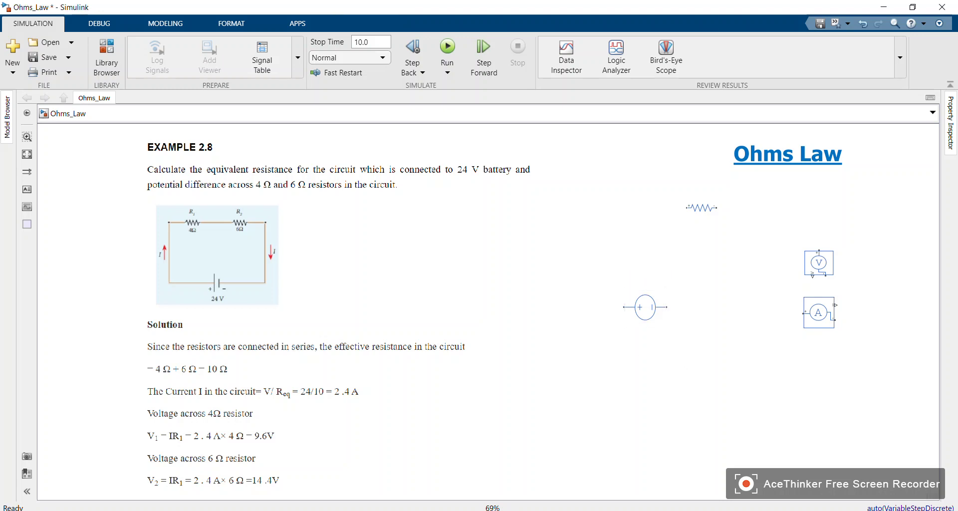
left_click(633, 363)
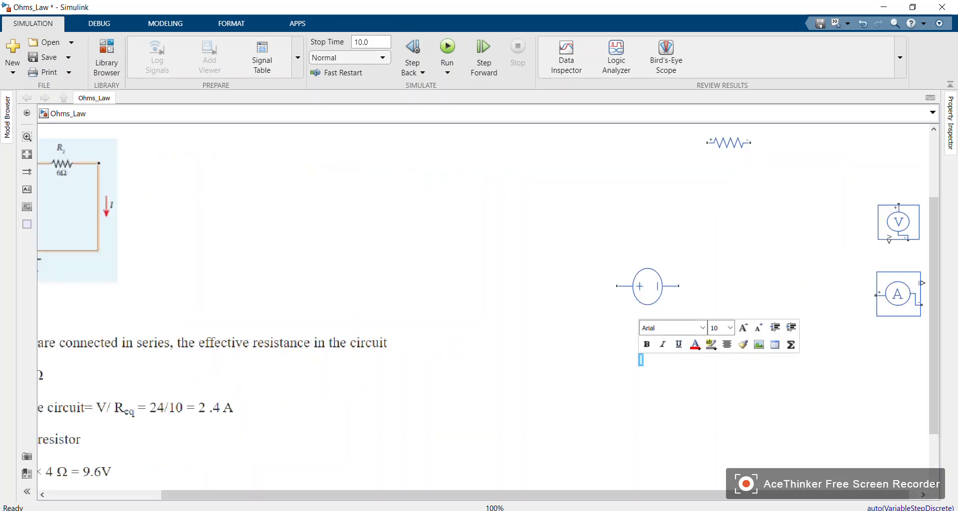
type("DC Source of 24V")
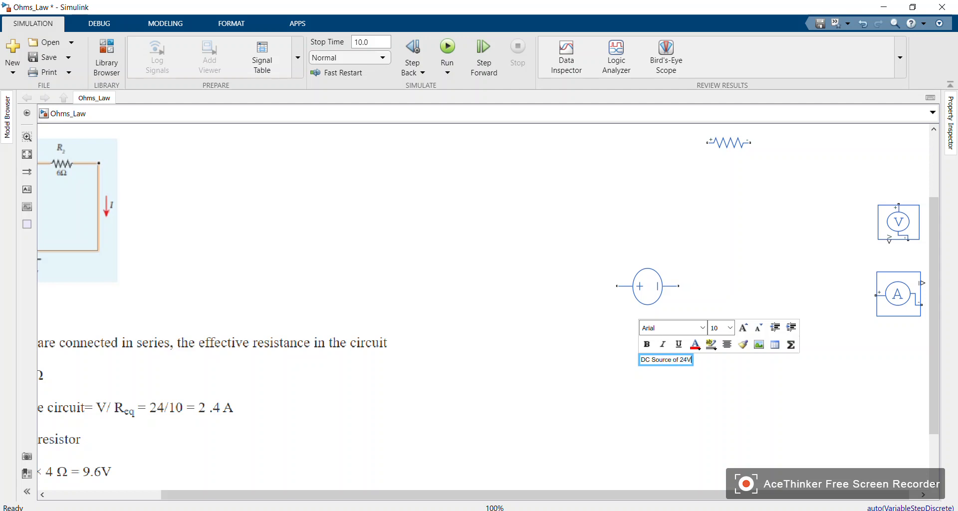
Step: Set the source annotation's font size to 20 and center the text directly beneath the DC voltage source
key("ctrl+a")
left_click(731, 328)
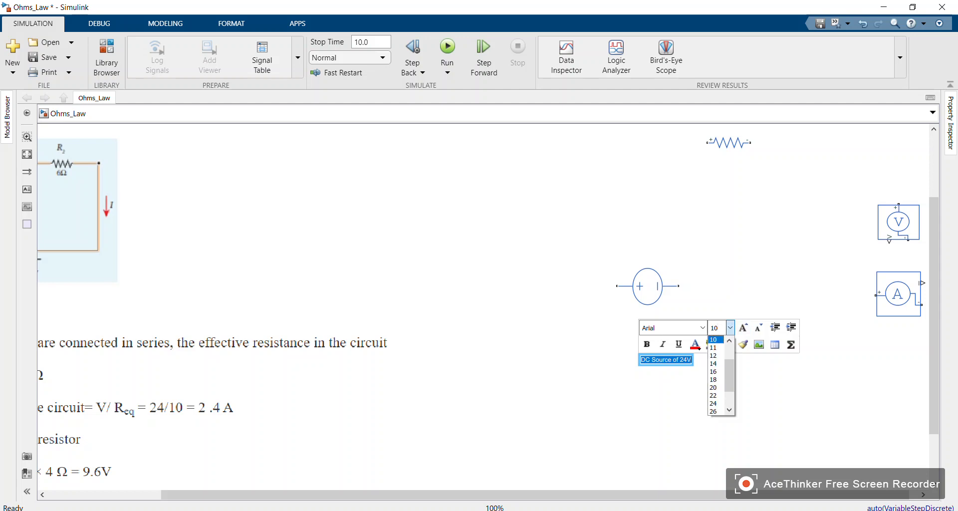
left_click(714, 387)
left_click(749, 398)
mouse_move(690, 363)
left_mouse_down()
mouse_move(627, 320)
mouse_move(647, 324)
left_mouse_up()
left_click(676, 372)
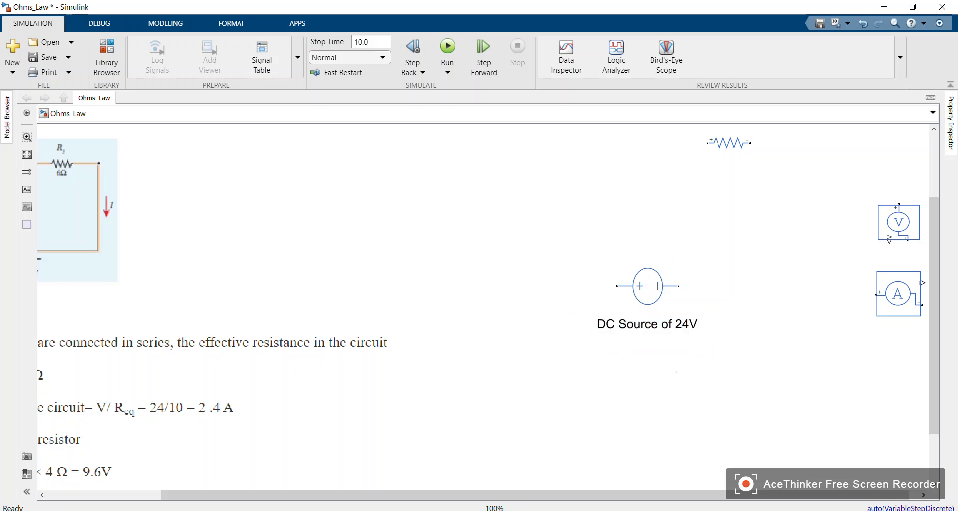
key("space")
left_click(332, 312)
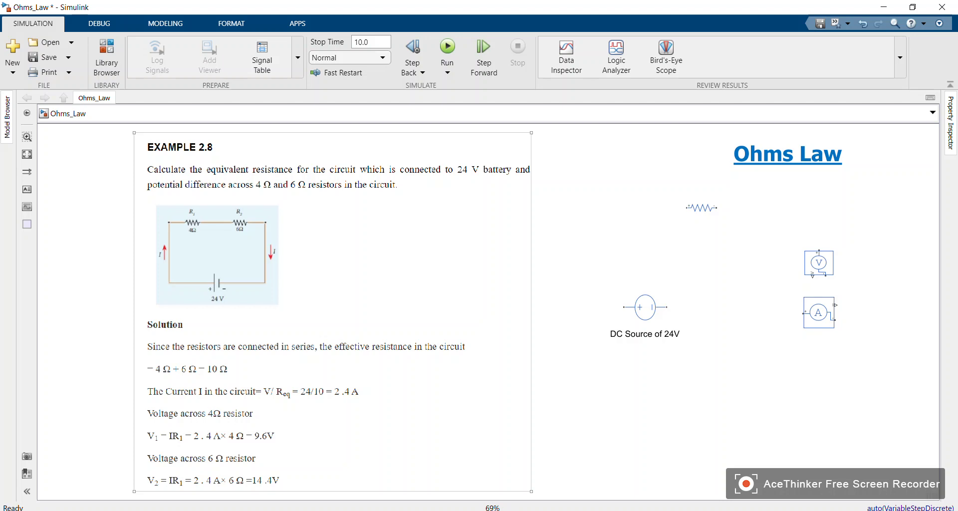
Step: Move the resistor above and to the left of the DC source and add a second resistor wired in series to its right
left_click_drag(702, 208, 661, 221)
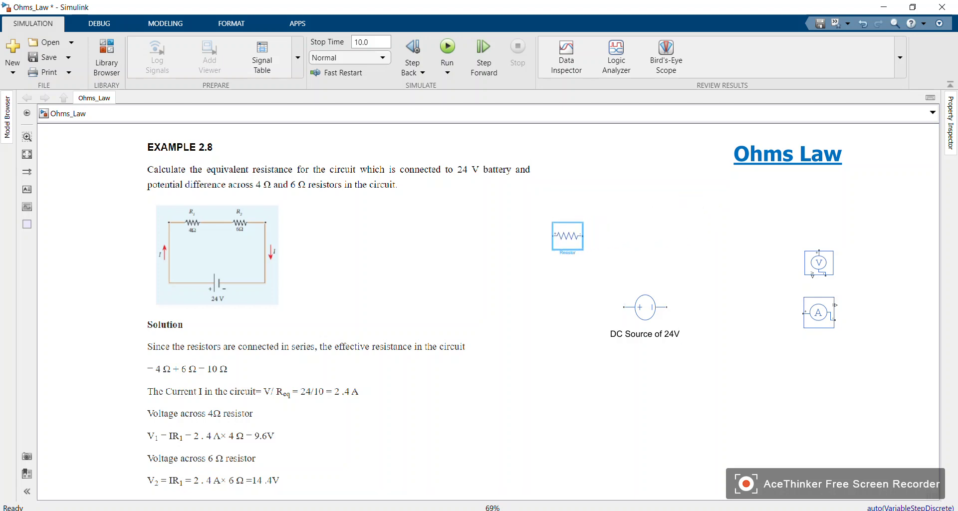
key("Right")
key("Right")
left_click(599, 272)
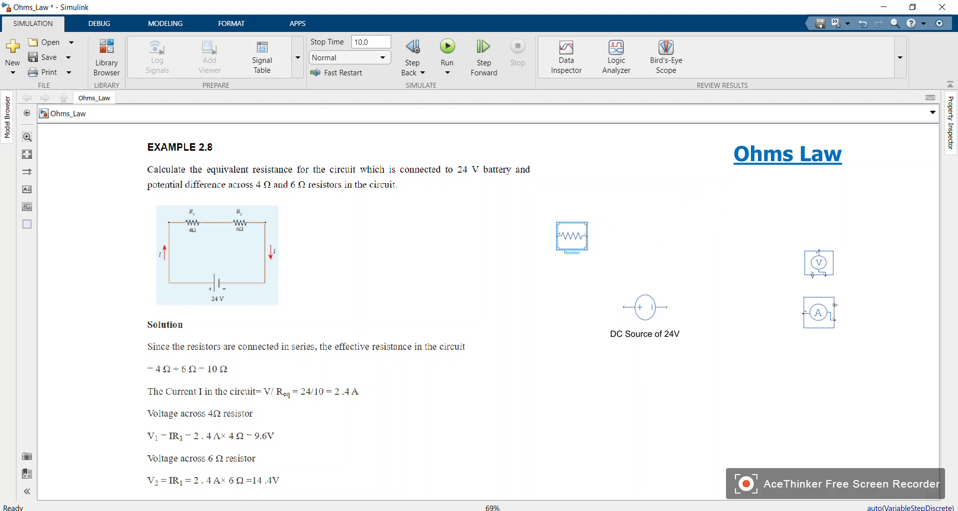
left_click_drag(572, 236, 691, 237)
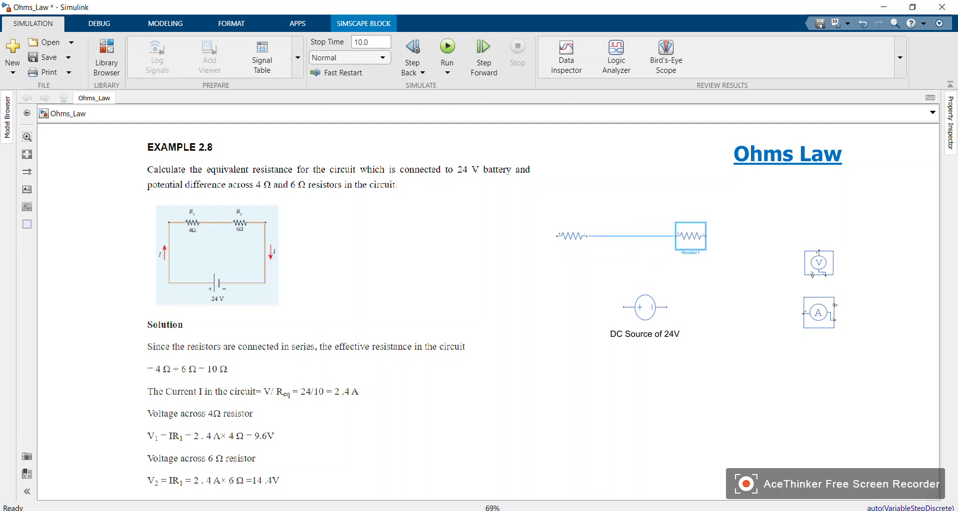
left_click(579, 272)
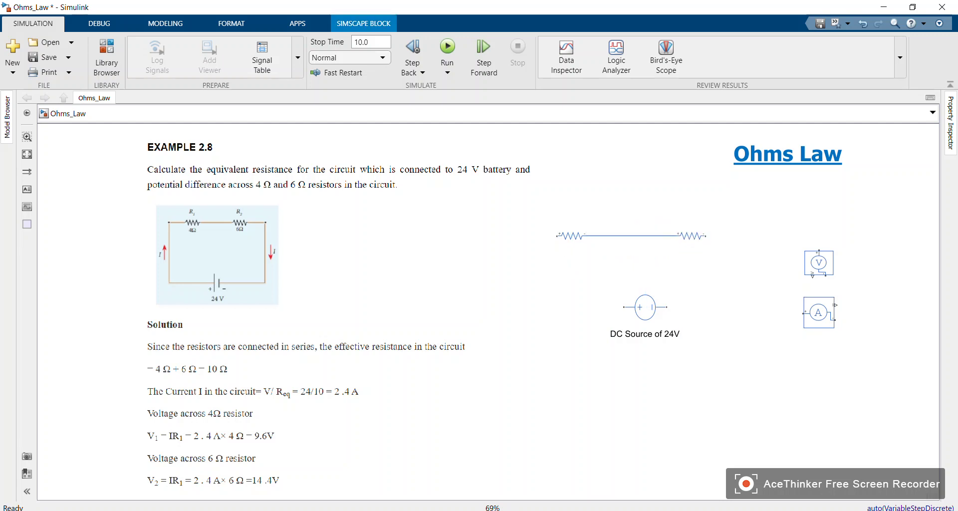
Step: Set the left resistor's resistance to 4 Ohm and the right resistor's resistance to 6 Ohm
double_click(571, 236)
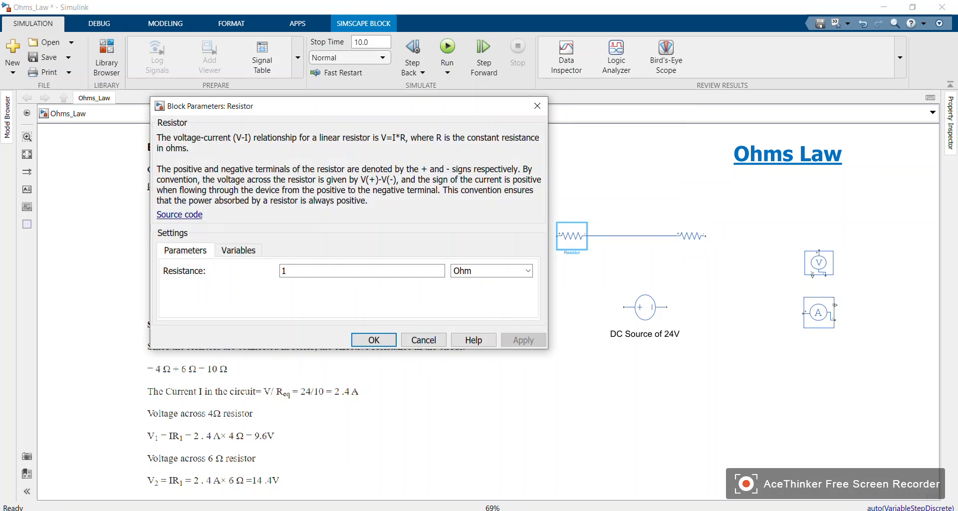
type("4")
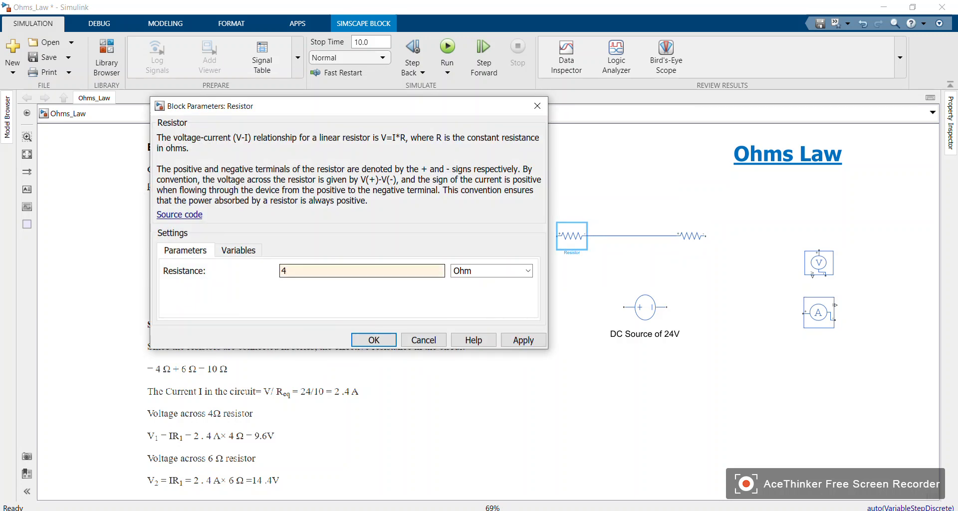
key("Return")
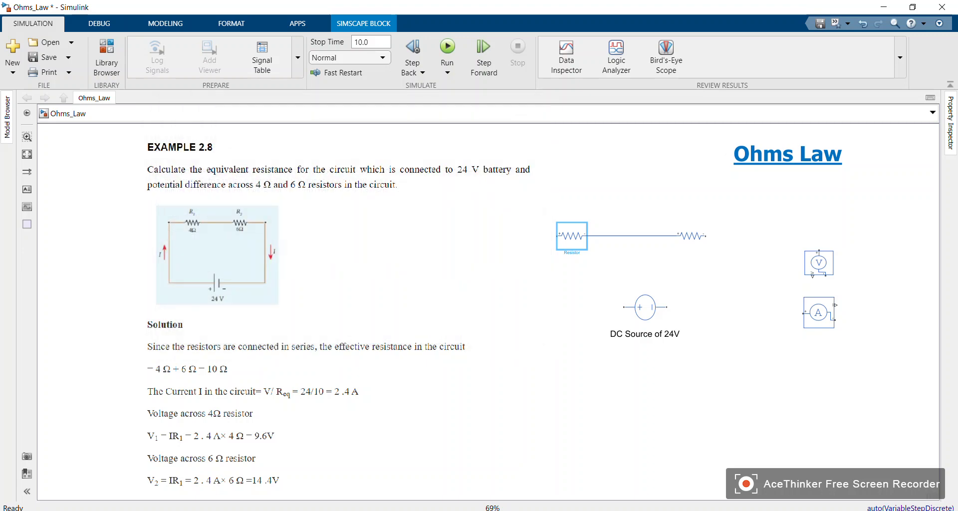
double_click(691, 236)
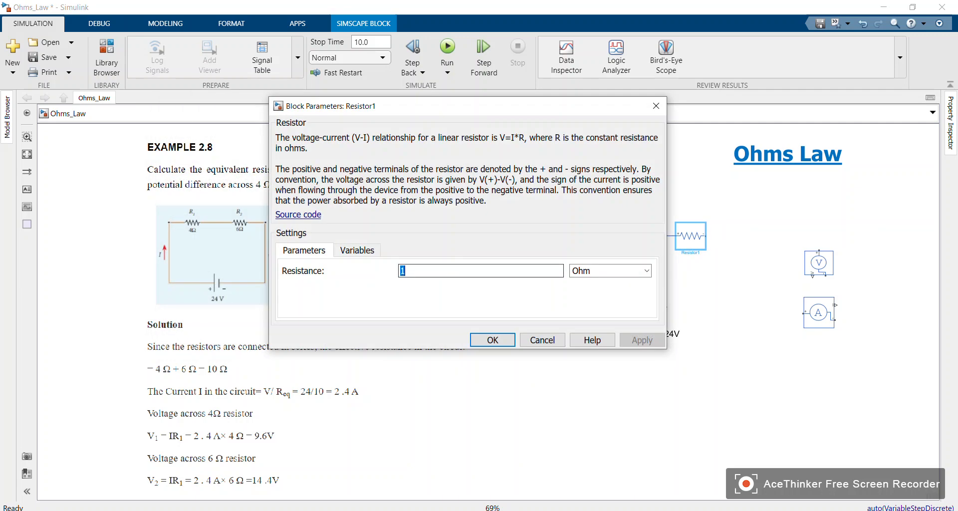
type("6")
key("Return")
Step: Add the property tokens %<R> and %<R_unit> to the 4 Ohm resistor's block annotation
left_click(572, 235)
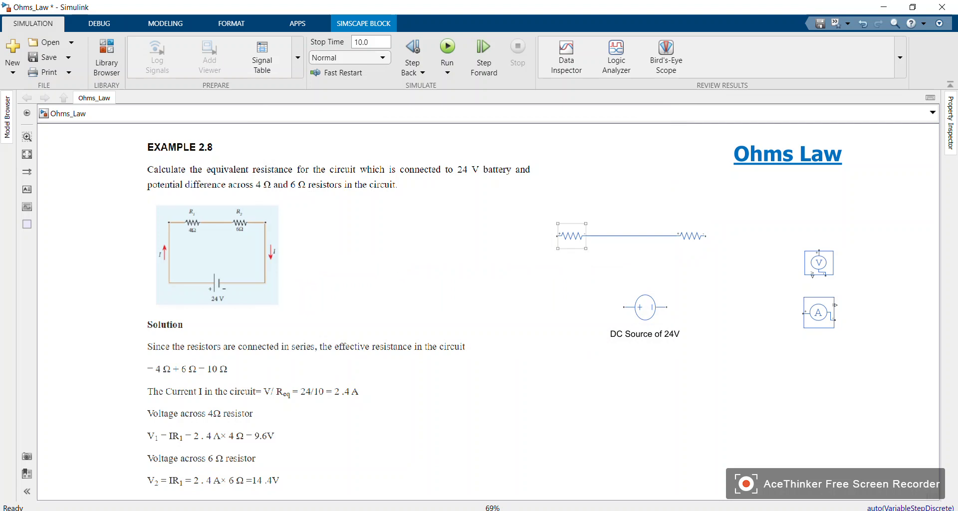
right_click(572, 236)
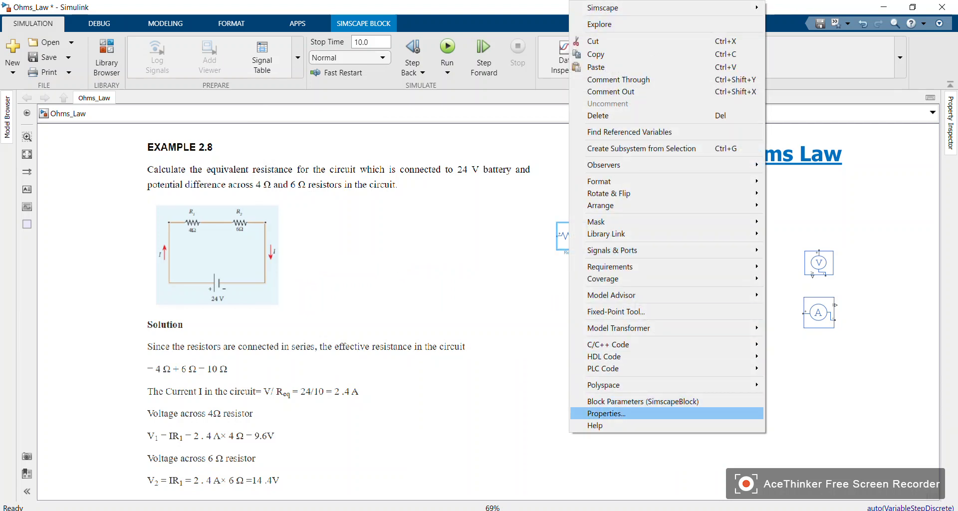
left_click(607, 413)
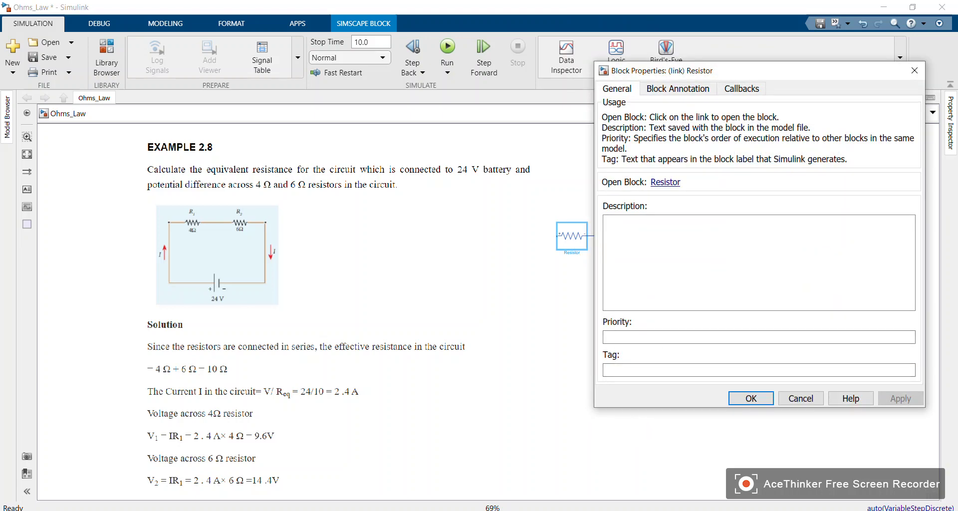
left_click(677, 88)
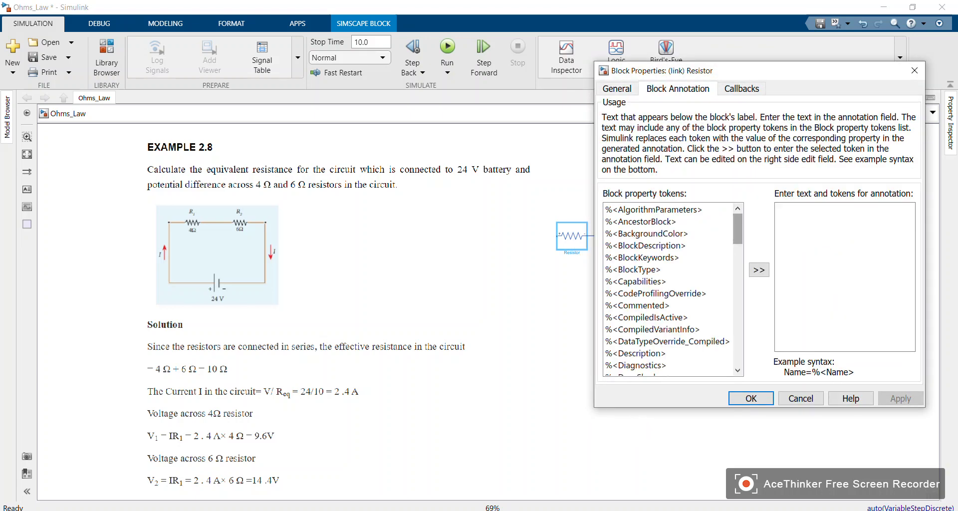
left_click_drag(738, 228, 737, 272)
scroll(669, 289, "down", 7)
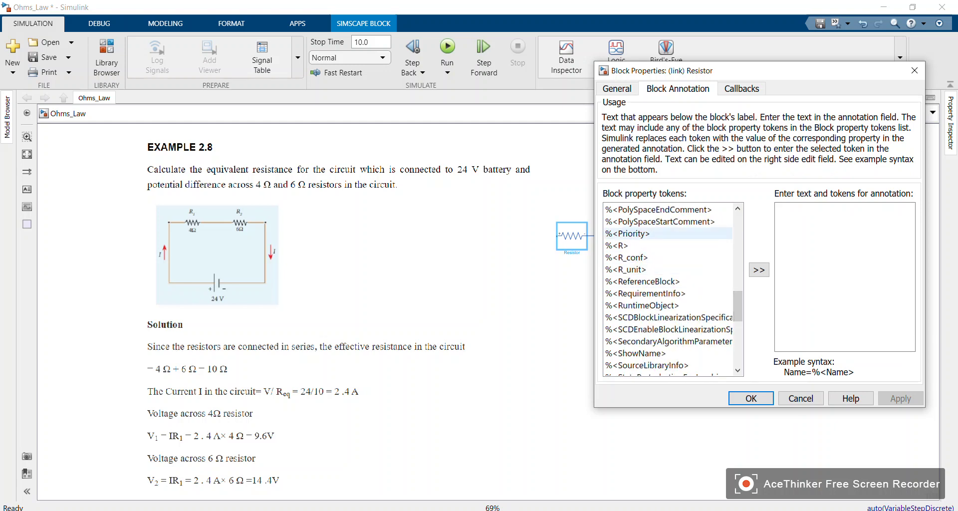
left_click(649, 246)
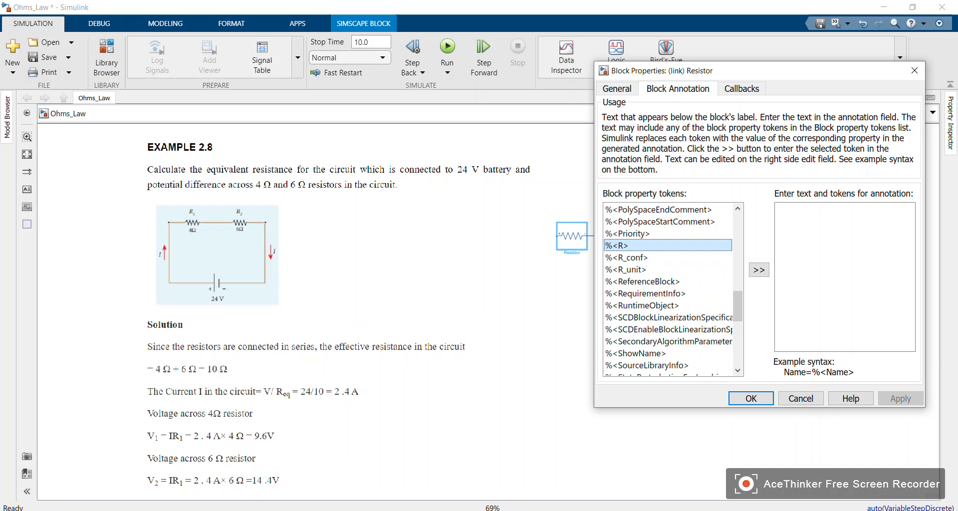
left_click(759, 270)
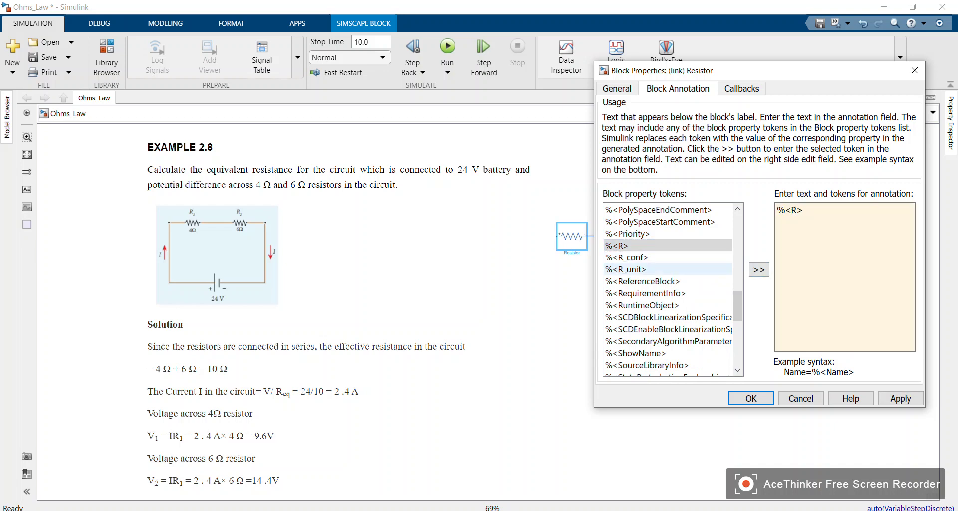
left_click(626, 269)
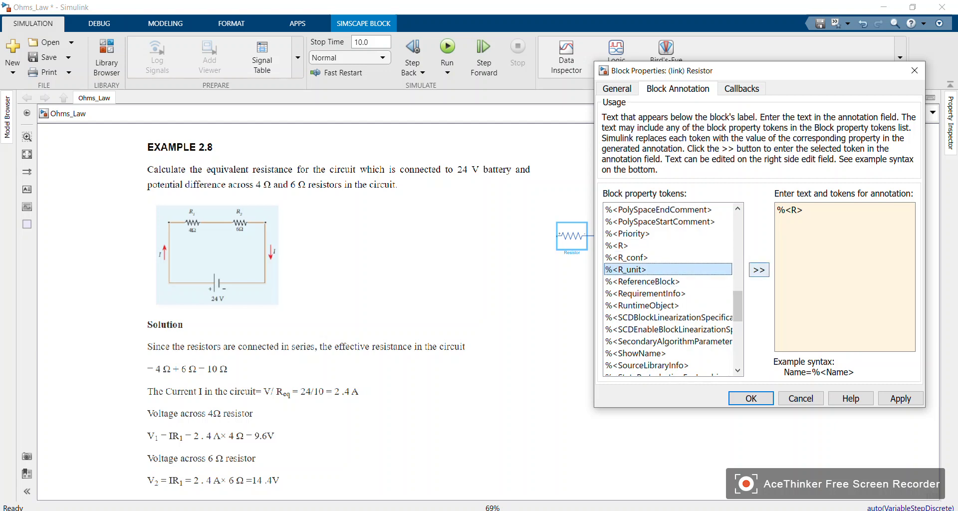
left_click(759, 269)
Step: Format the 4 Ohm resistor's block annotation as one line reading "%<R> [%<R_unit>]" and apply it
left_click(777, 220)
key("BackSpace")
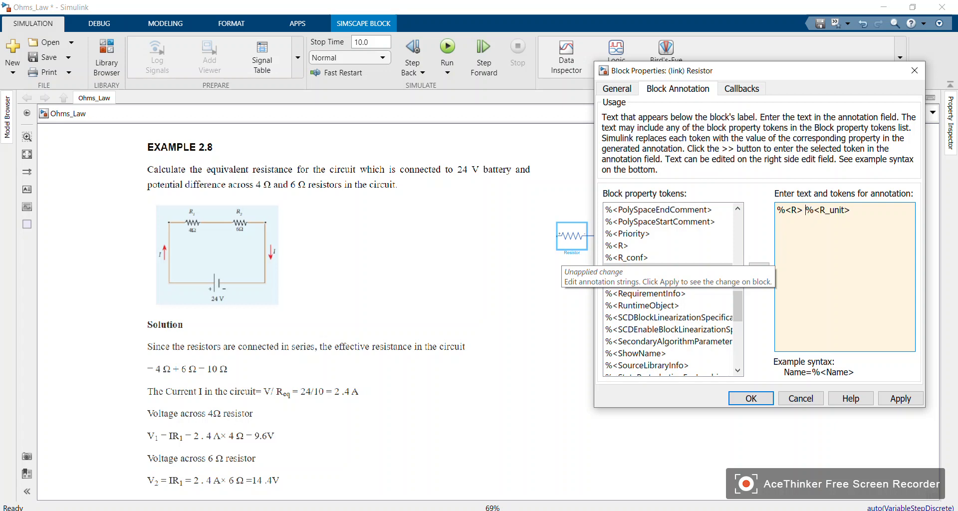
type("[")
left_click(854, 210)
type("]")
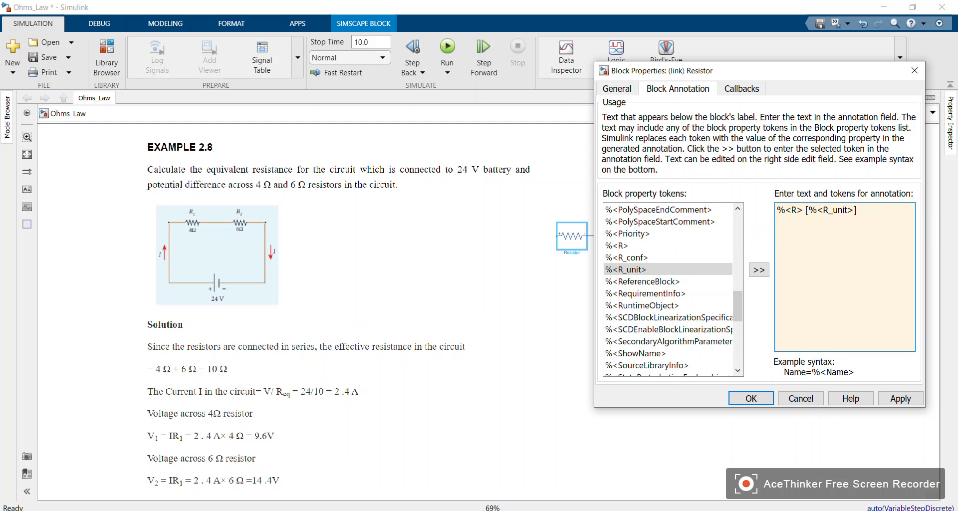
double_click(794, 209)
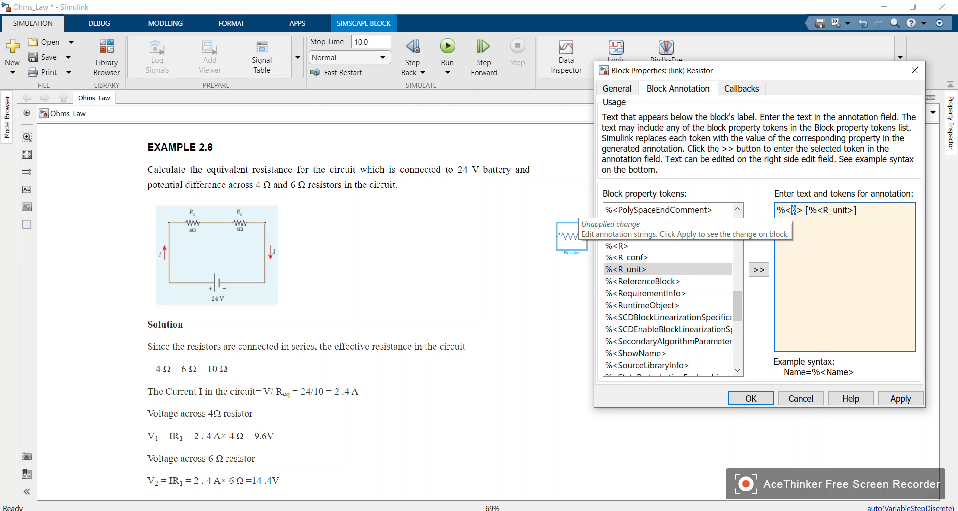
left_click(843, 210)
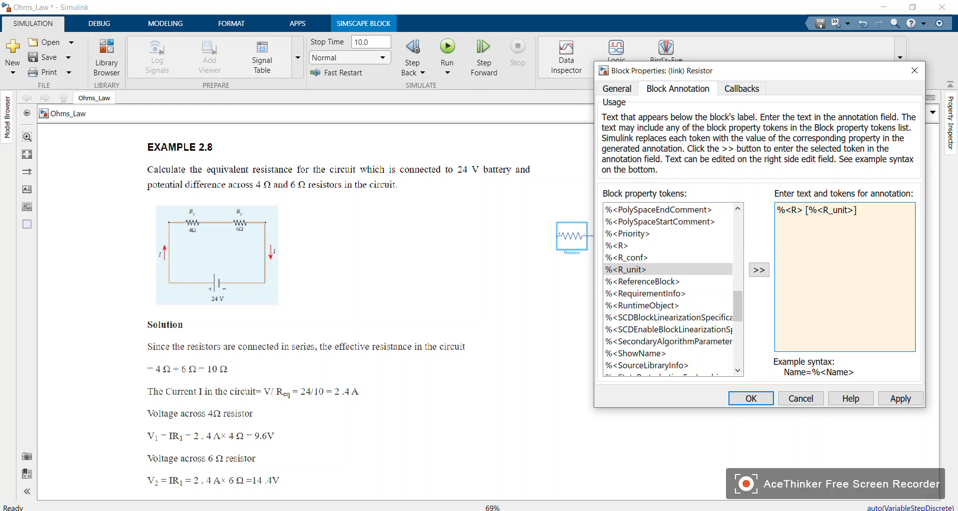
left_click(751, 398)
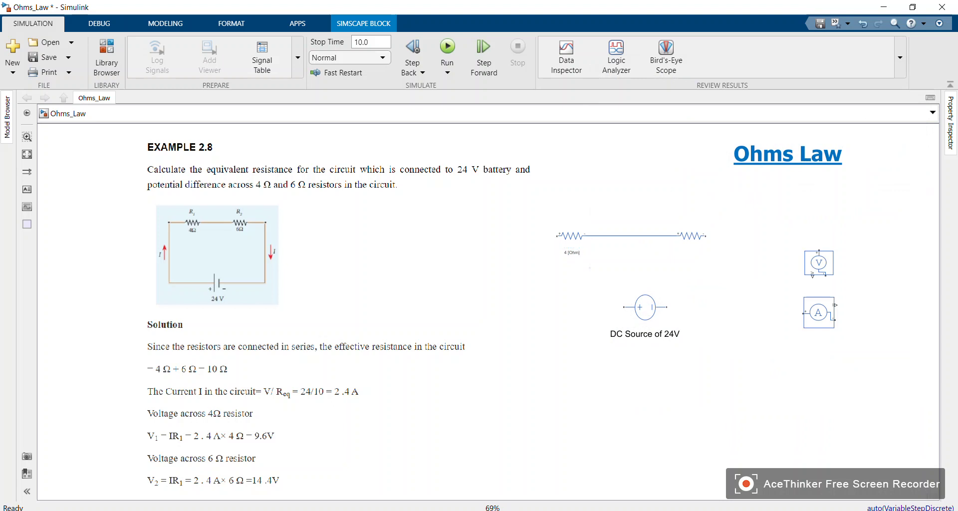
left_click(692, 235)
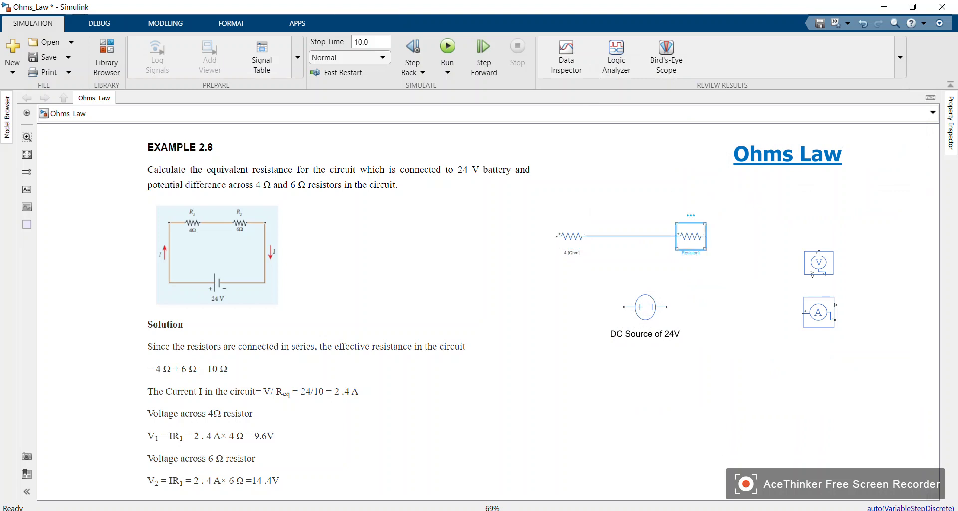
double_click(691, 235)
left_click(493, 339)
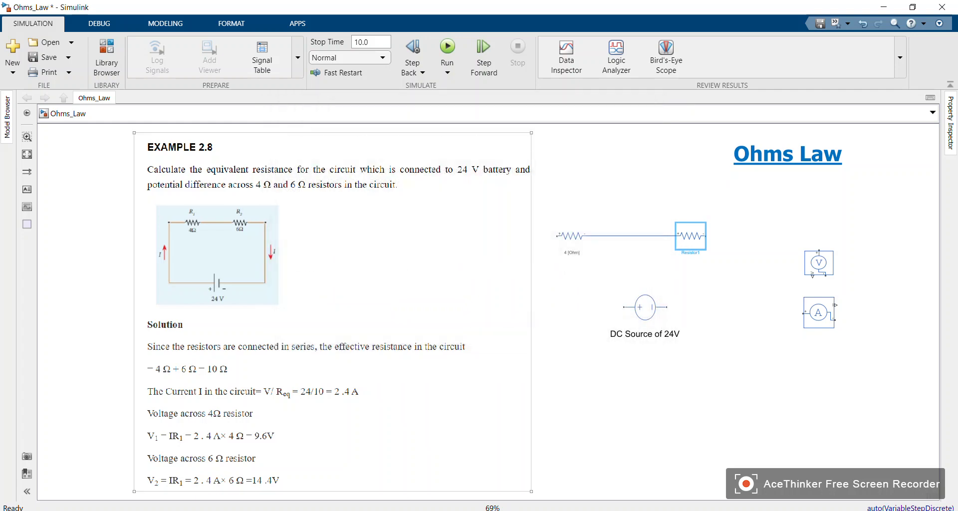
double_click(691, 235)
key("Return")
Step: Add the property tokens %<R> and %<R_unit> to the 6 Ohm resistor's block annotation
right_click(679, 235)
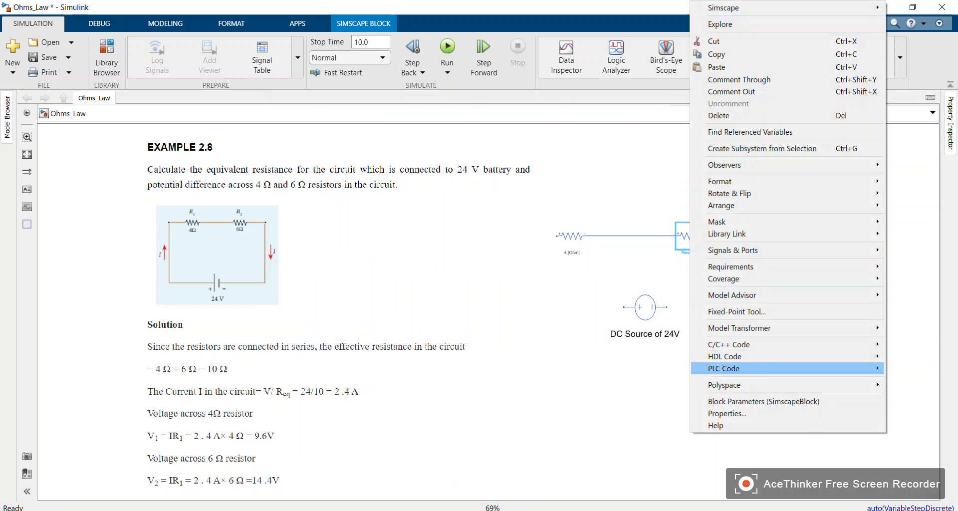
left_click(714, 412)
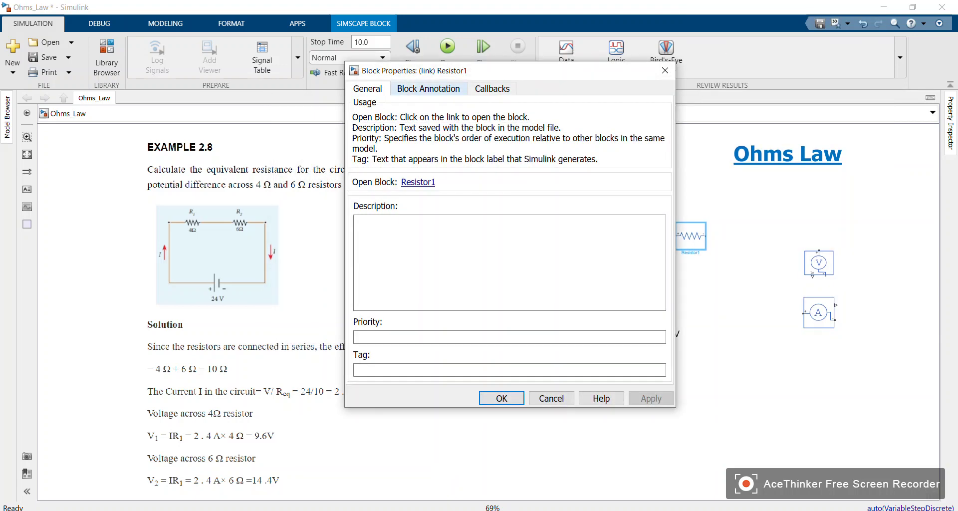
left_click(465, 88)
scroll(420, 270, "down", 11)
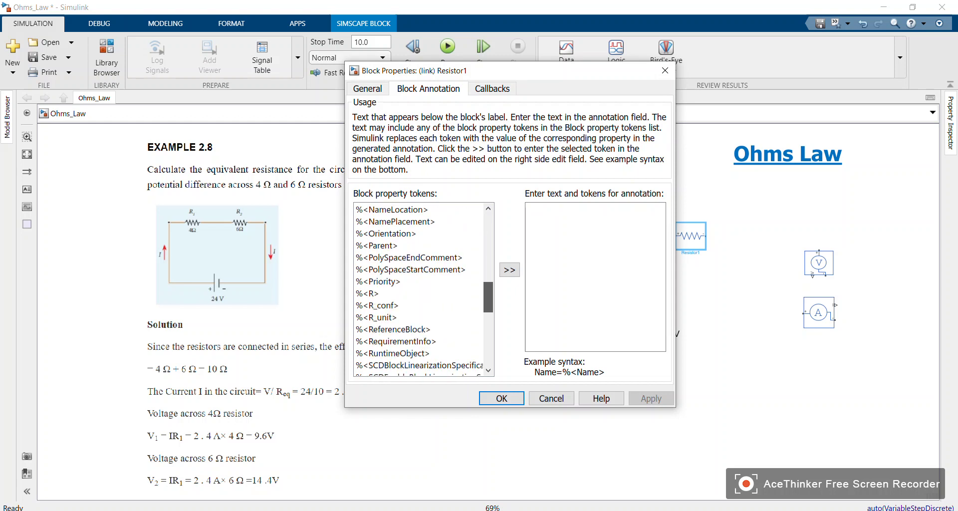
left_click(419, 270)
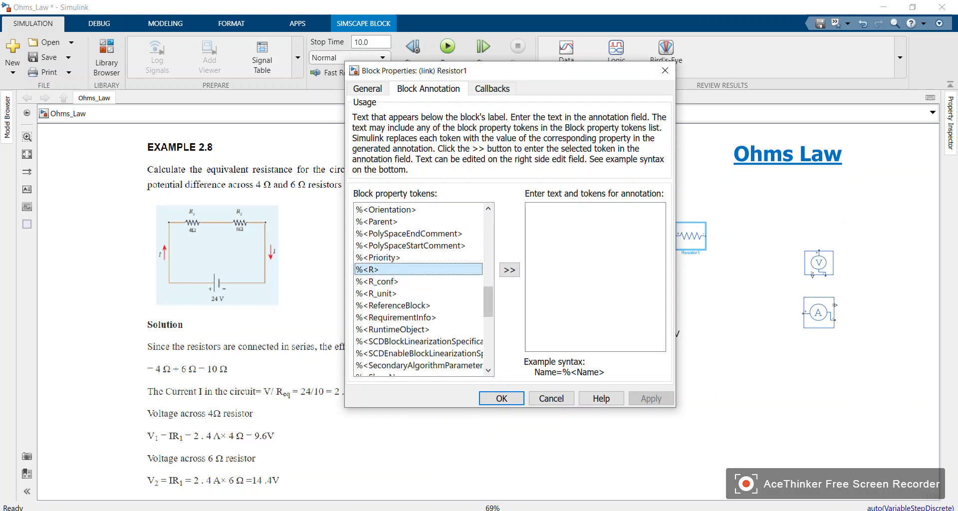
left_click(509, 270)
left_click(419, 294)
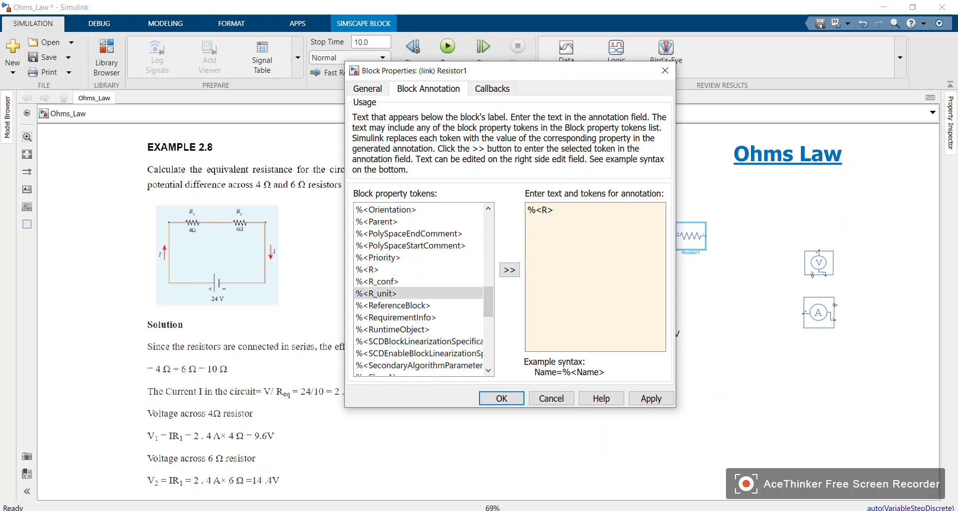
left_click(509, 270)
Step: Format the 6 Ohm resistor's block annotation as one line reading "%<R> [%<R_unit>]" and apply it
left_click(528, 220)
key("BackSpace")
key("BackSpace")
type("> [%<R_unit>")
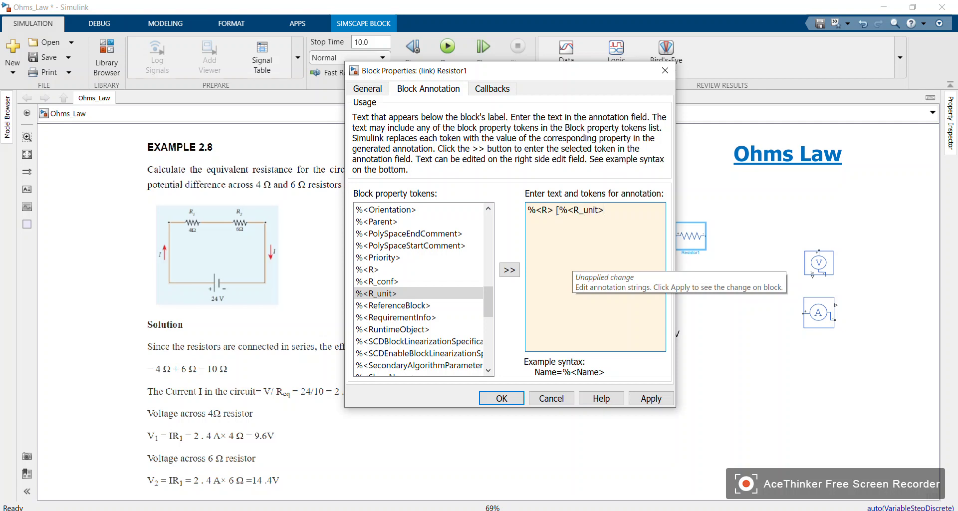
type("]")
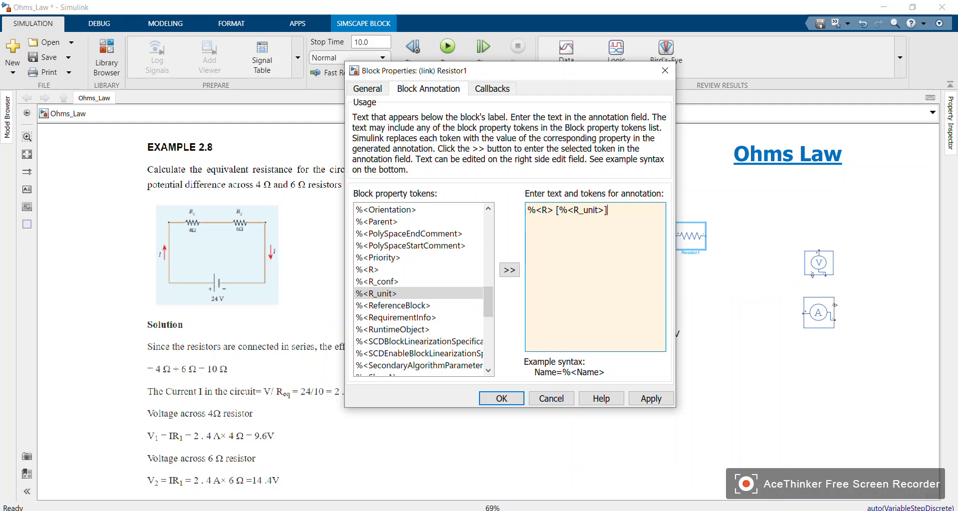
left_click(501, 399)
left_click(702, 274)
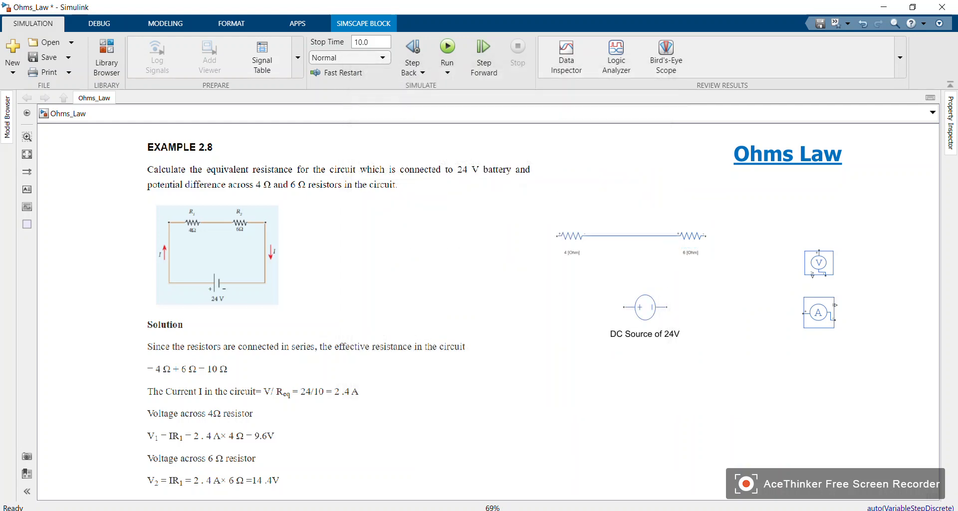
Step: Close the series loop by wiring the 4 Ohm resistor to the DC source's positive terminal and the 6 Ohm resistor to its negative terminal
left_click_drag(572, 235, 624, 307)
left_click(662, 271)
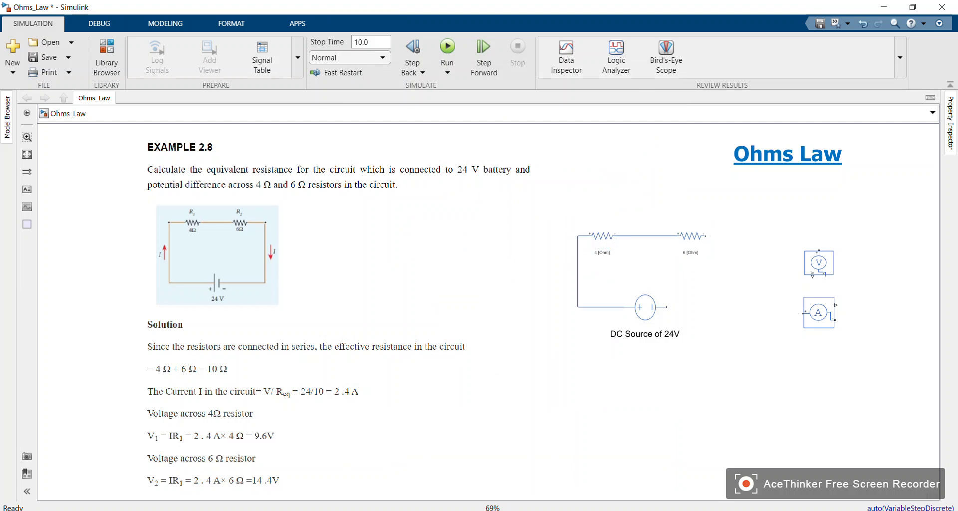
left_click_drag(706, 236, 667, 307)
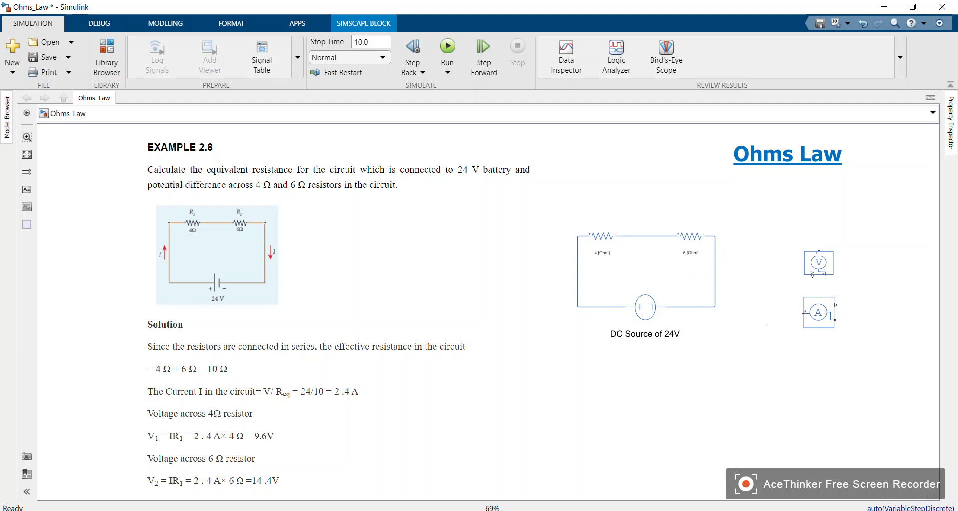
Step: Move the "Ohms Law" title above the circuit and bring the two resistors closer together on the upper wire
left_click_drag(788, 154, 697, 157)
left_click_drag(691, 236, 674, 234)
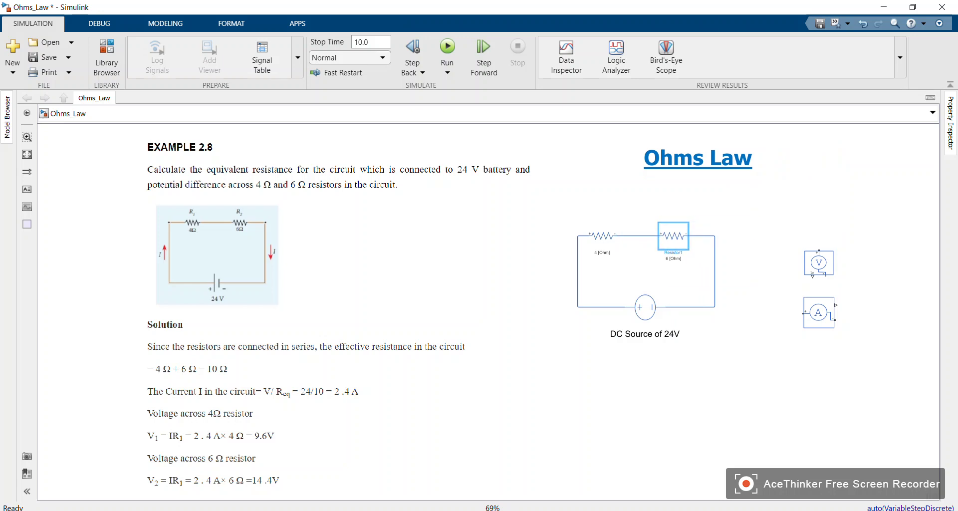
left_click(604, 236)
left_click_drag(603, 235, 615, 235)
left_click(559, 209)
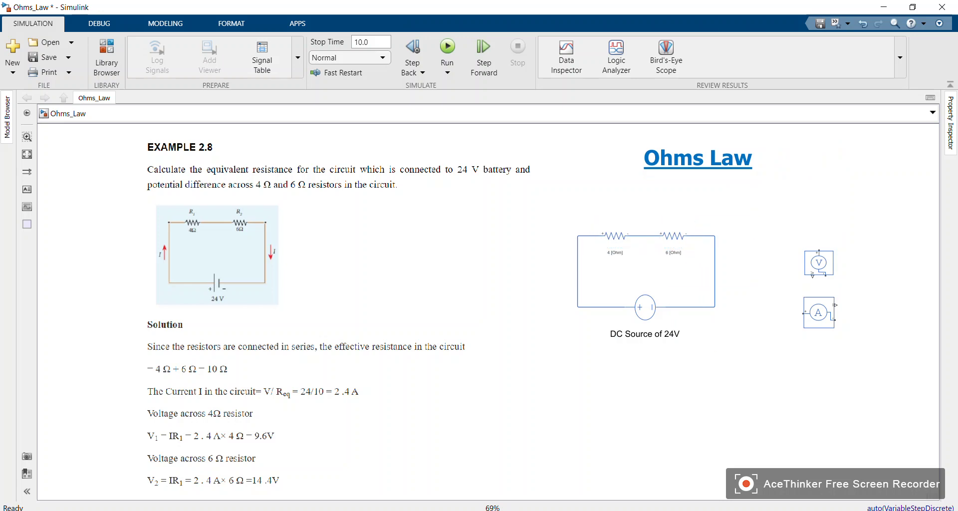
Step: Add an Electrical Reference from the Electrical Elements library and connect it to the circuit's lower-left corner at the source's positive side
left_click(106, 58)
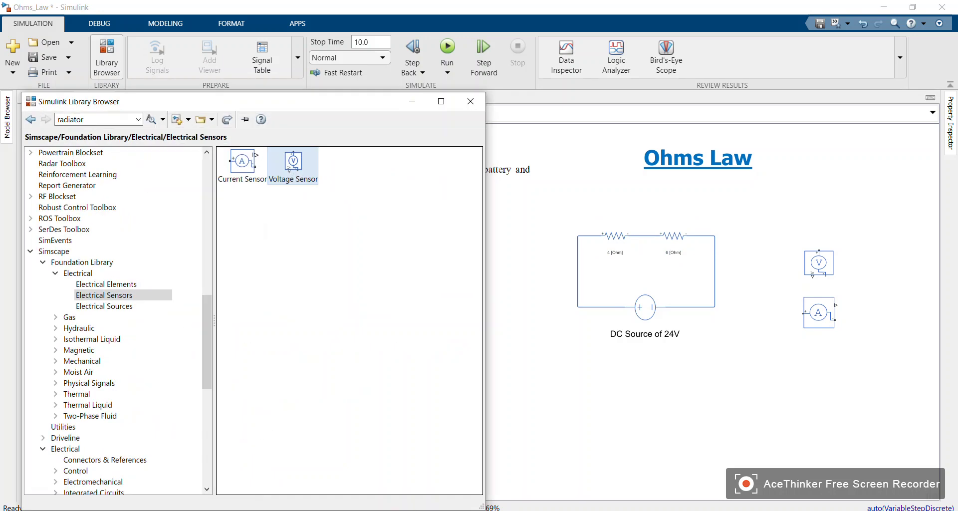
left_click(106, 285)
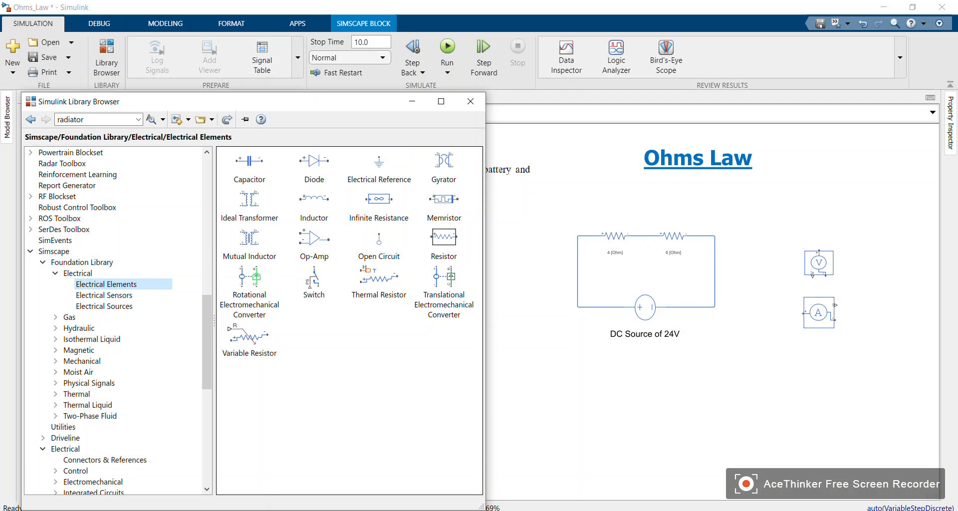
left_click_drag(379, 163, 577, 329)
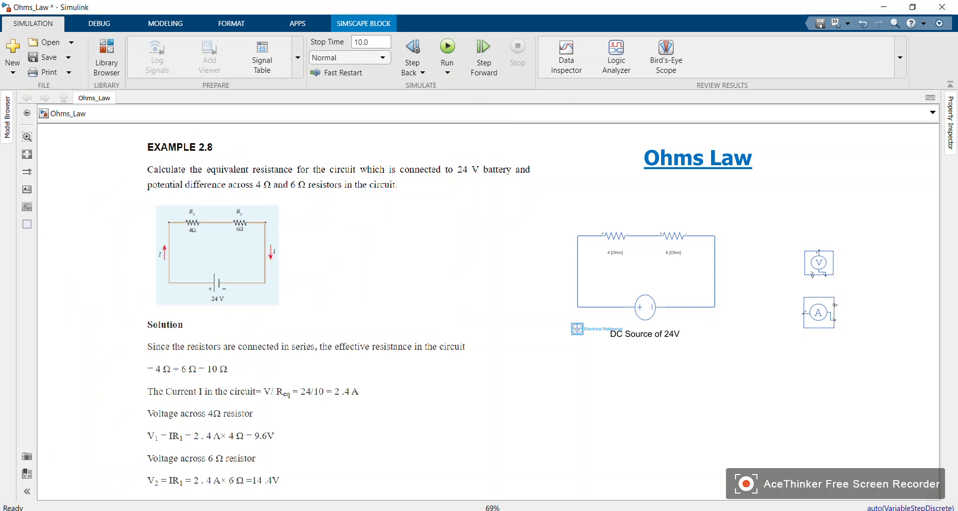
mouse_move(583, 335)
left_mouse_down()
mouse_move(590, 345)
mouse_move(581, 308)
mouse_move(577, 334)
left_mouse_up()
left_click(594, 383)
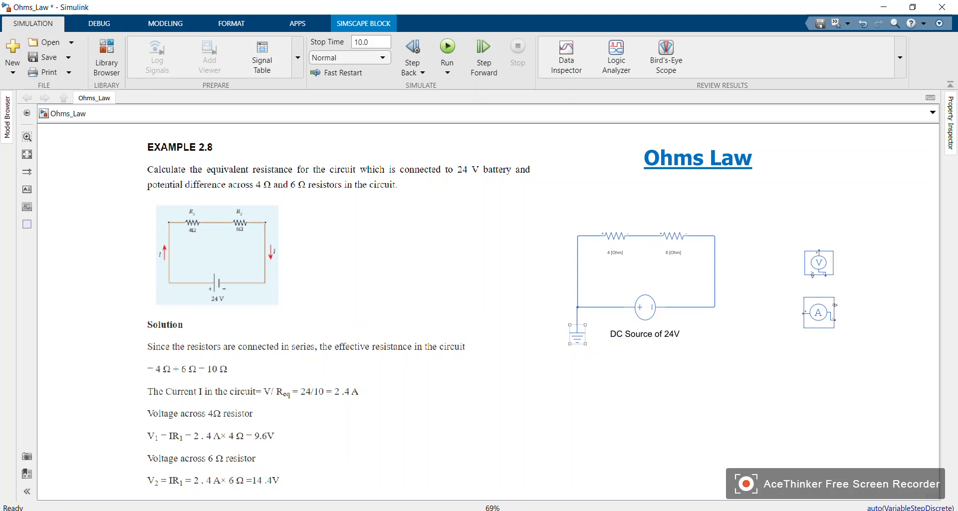
left_click(646, 307)
key("Escape")
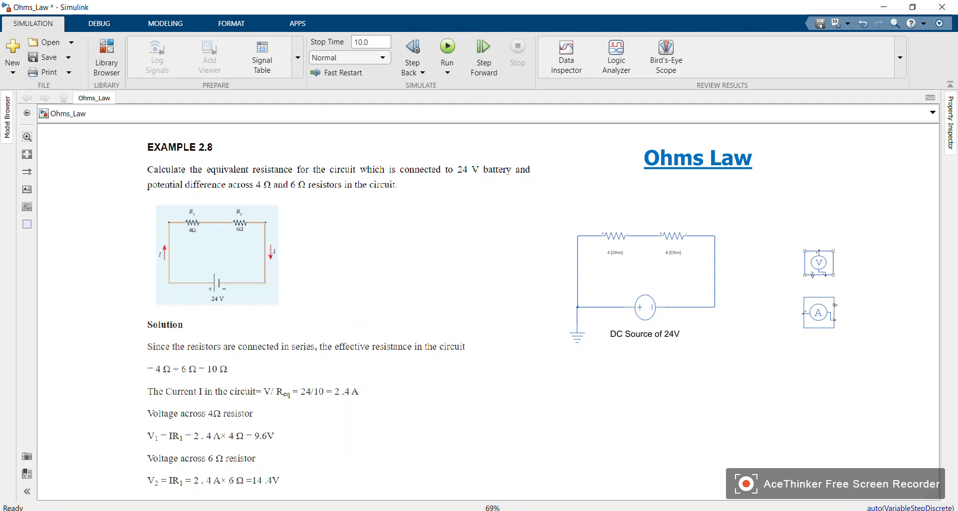
Step: Delete the wire joining the 6 Ohm resistor to the DC source's negative terminal
left_click(818, 312)
left_click(819, 312)
left_click(819, 263)
left_click(715, 279)
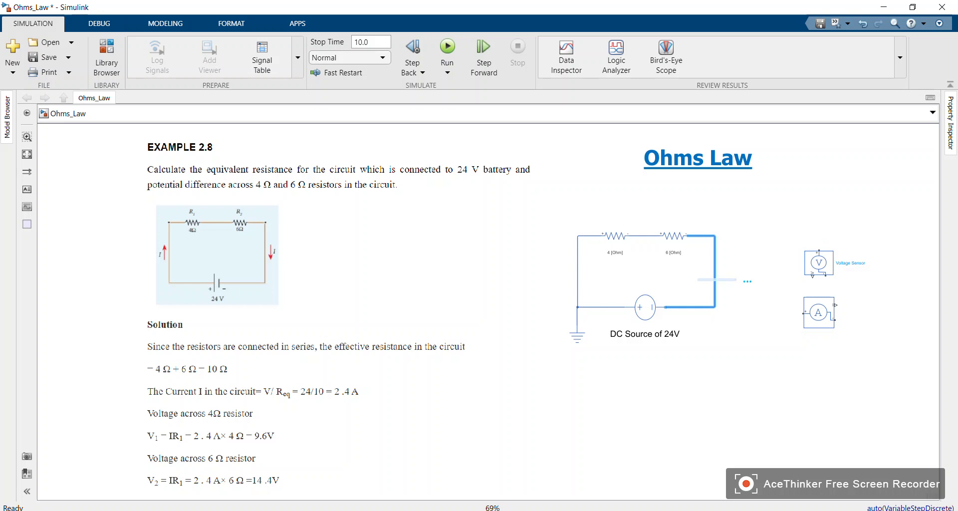
key("Delete")
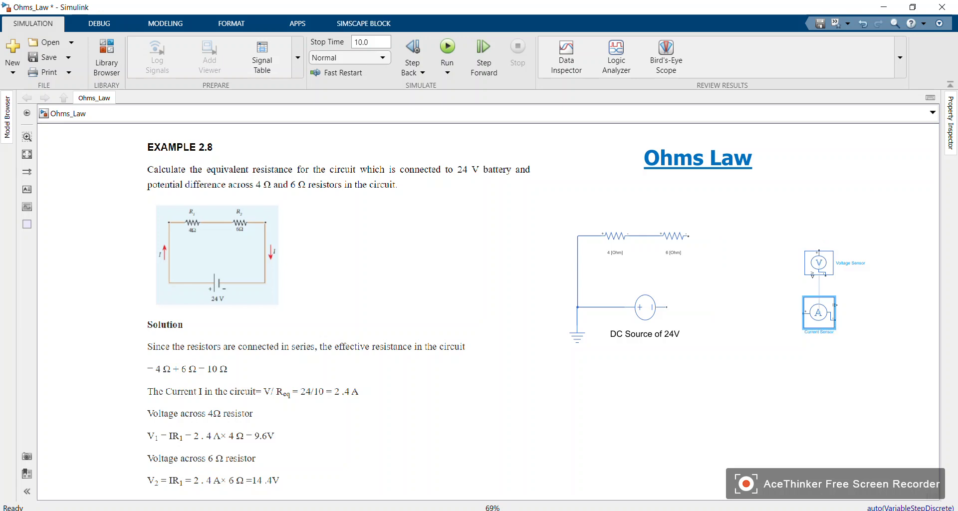
Step: Rotate the current sensor 90 degrees clockwise and wire it in series between the 6 Ohm resistor and the DC source's negative terminal
left_click_drag(819, 313, 714, 268)
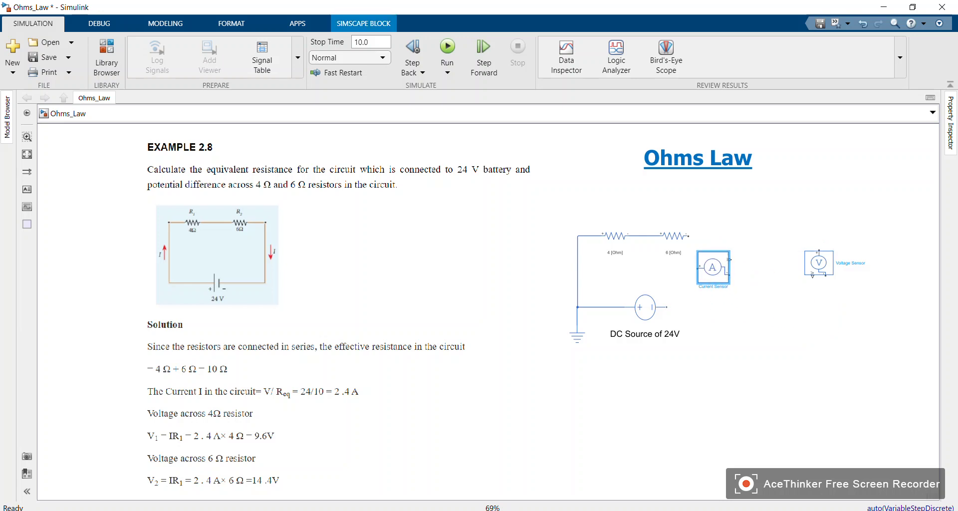
key("ctrl+r")
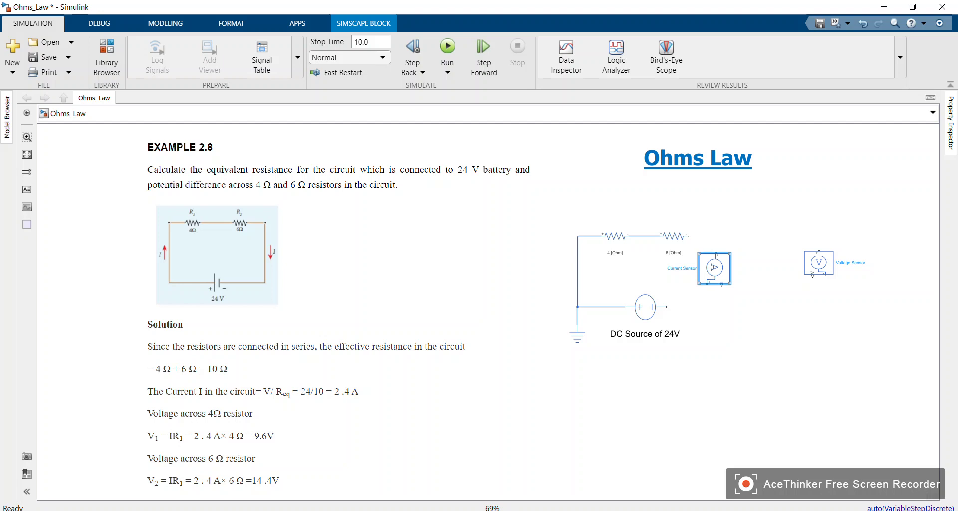
left_click_drag(715, 253, 689, 236)
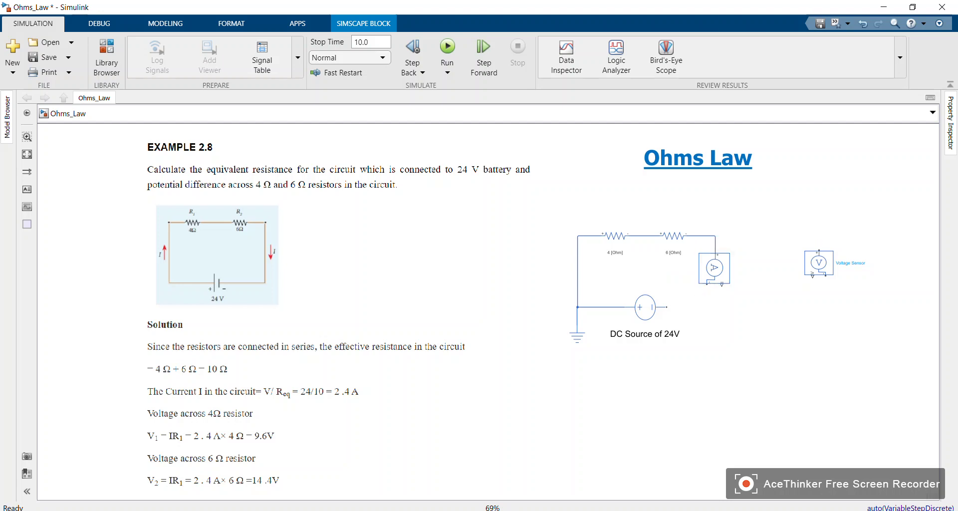
left_click_drag(707, 283, 674, 308)
Step: Place the voltage sensor above the 4 Ohm resistor and rotate it 90 degrees clockwise
left_click(819, 263)
left_click_drag(819, 263, 596, 206)
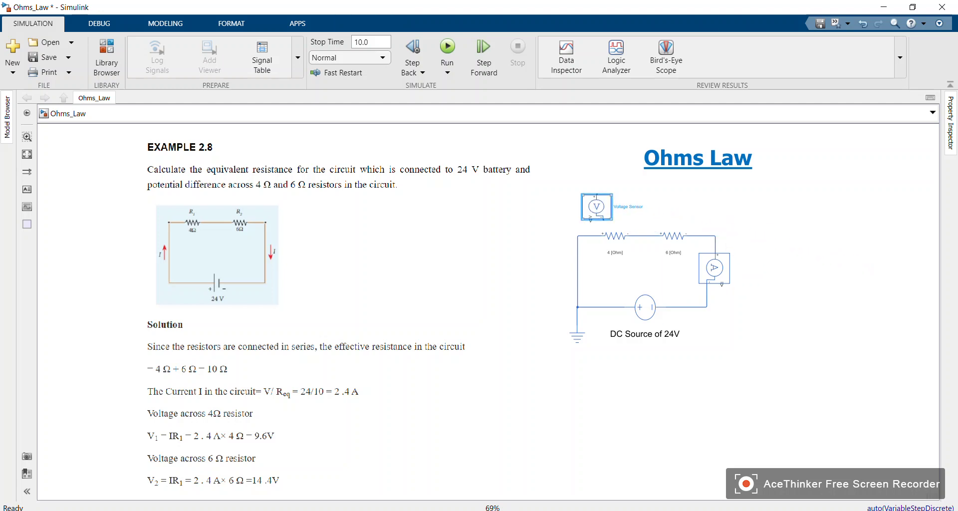
key("Right")
key("Right")
key("Right")
key("Right")
key("Right")
key("Up")
key("ctrl+r")
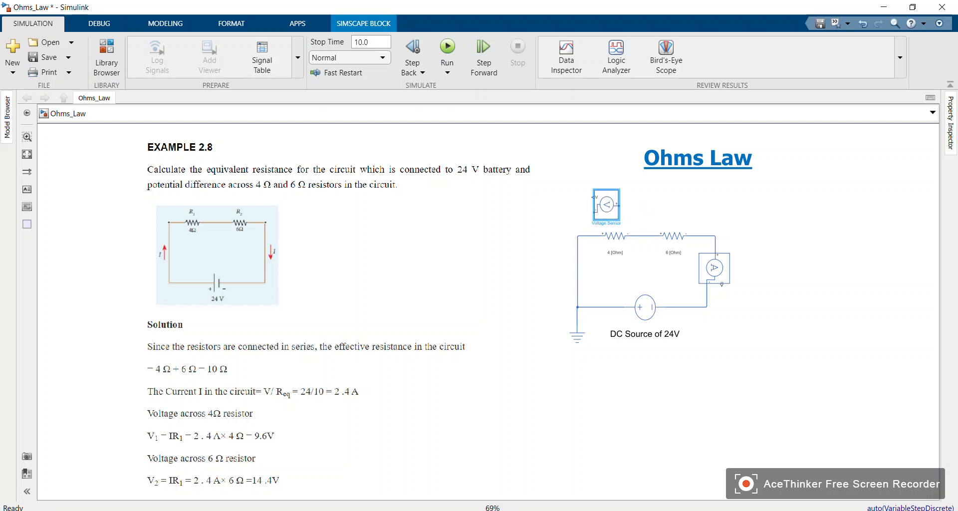
Step: Move the whole circuit further below the title and place a copy of the voltage sensor above the 6 Ohm resistor
left_click(549, 221)
mouse_move(545, 181)
left_mouse_down()
mouse_move(574, 252)
mouse_move(786, 393)
left_mouse_up()
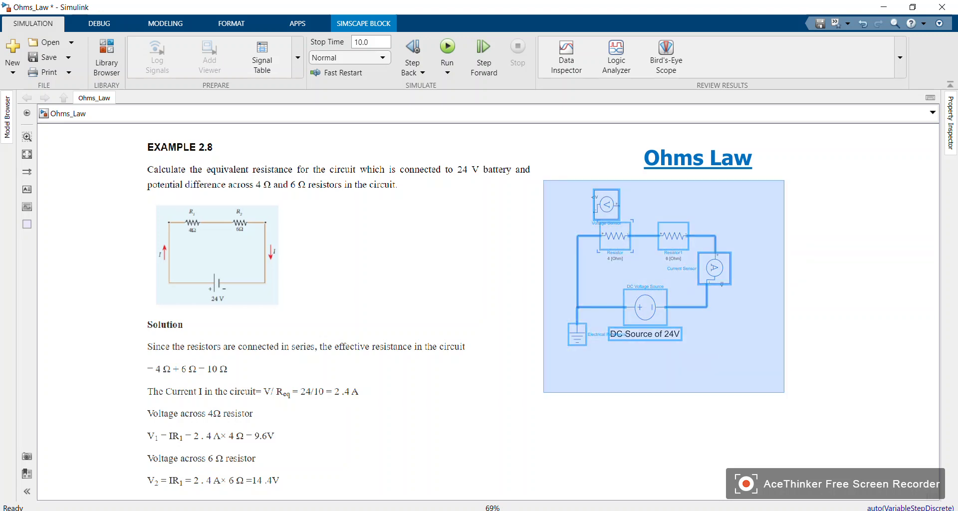
left_click_drag(648, 264, 658, 325)
left_click(669, 218)
left_click_drag(615, 265, 689, 250)
left_click(760, 245)
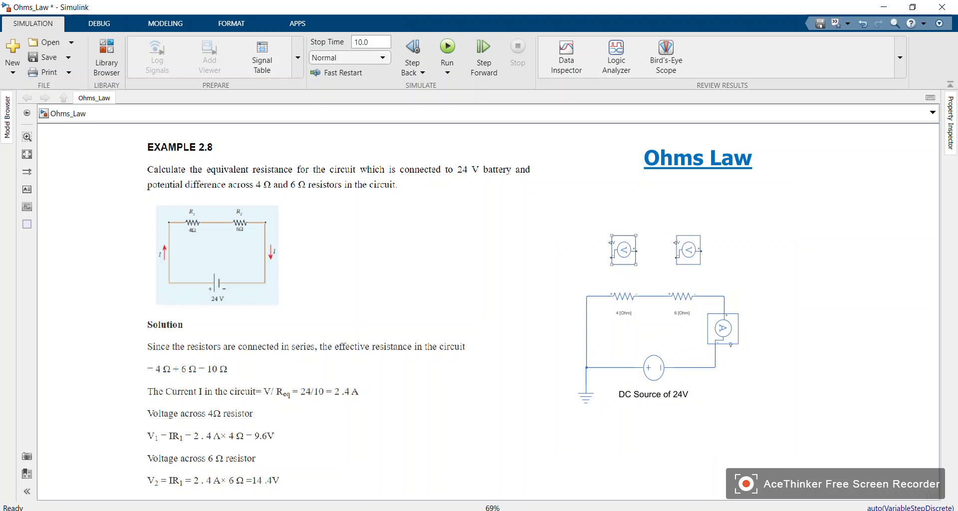
Step: Reorient both voltage sensors so the positive terminal faces left, with the V output above the negative terminal on the right side
key("ctrl+r")
key("ctrl+r")
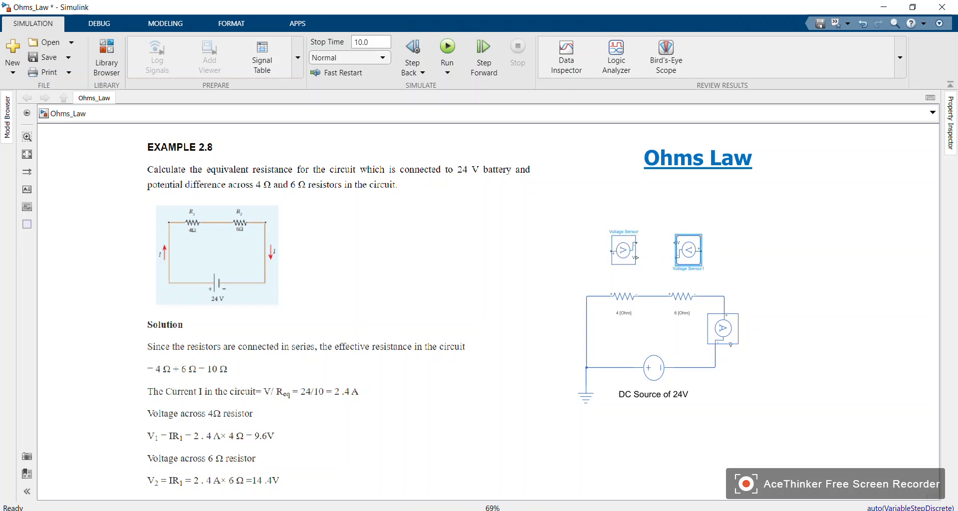
key("ctrl+r")
key("ctrl+r")
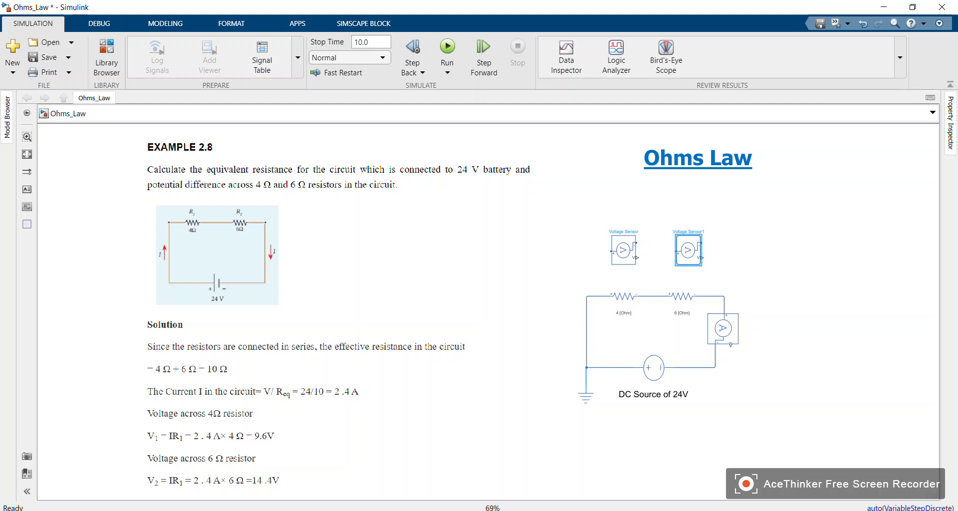
key("ctrl+r")
key("ctrl+r")
key("ctrl+r")
key("ctrl+r")
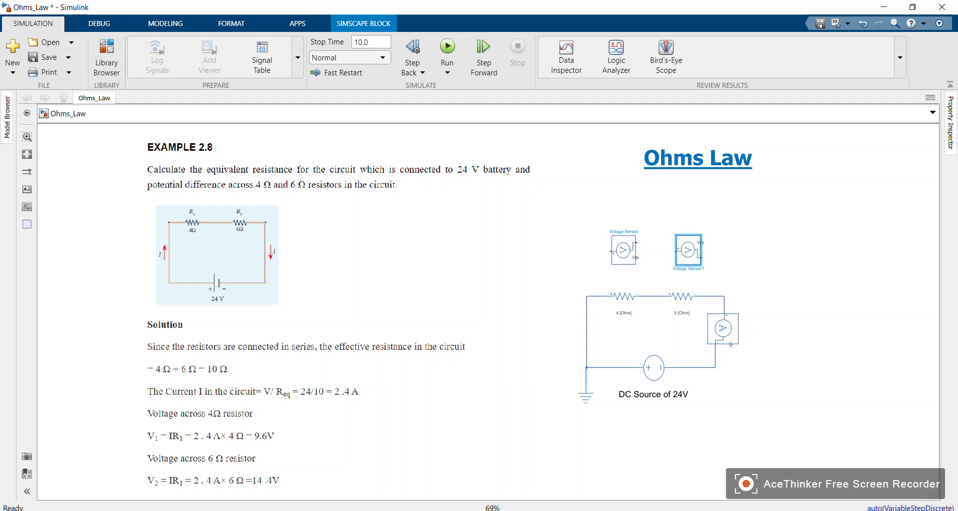
left_click(624, 251)
key("ctrl+r")
key("ctrl+r")
left_click(589, 257)
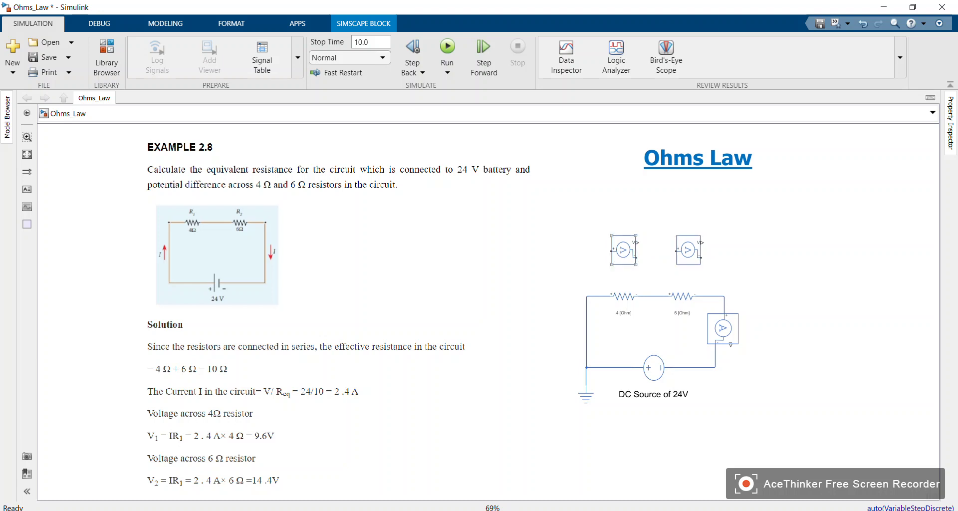
Step: Wire one voltage sensor in parallel across the 4 Ohm resistor and the other across the 6 Ohm resistor
left_click_drag(612, 251, 587, 275)
left_click(590, 275)
left_click(615, 277)
mouse_move(636, 258)
left_mouse_down()
mouse_move(648, 258)
mouse_move(648, 296)
left_mouse_up()
left_click_drag(677, 250, 662, 295)
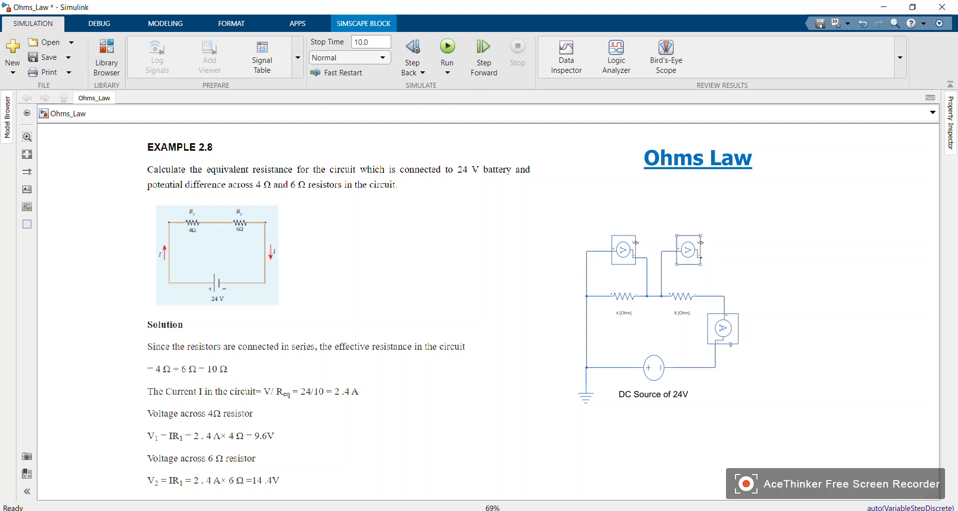
left_click_drag(702, 258, 709, 296)
Step: Add a PS-Simulink Converter to the V output of each of the two voltage sensors
left_click(723, 328)
left_click(624, 250)
left_click(656, 244)
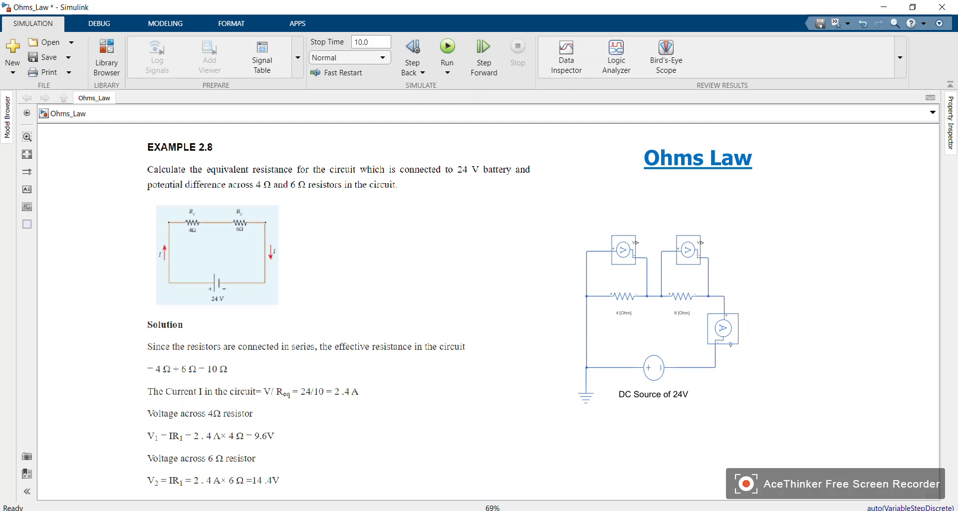
type("p")
key("Return")
left_click(669, 206)
left_click(630, 218)
left_click(630, 219)
scroll(630, 224, "down", 1)
scroll(630, 225, "up", 7)
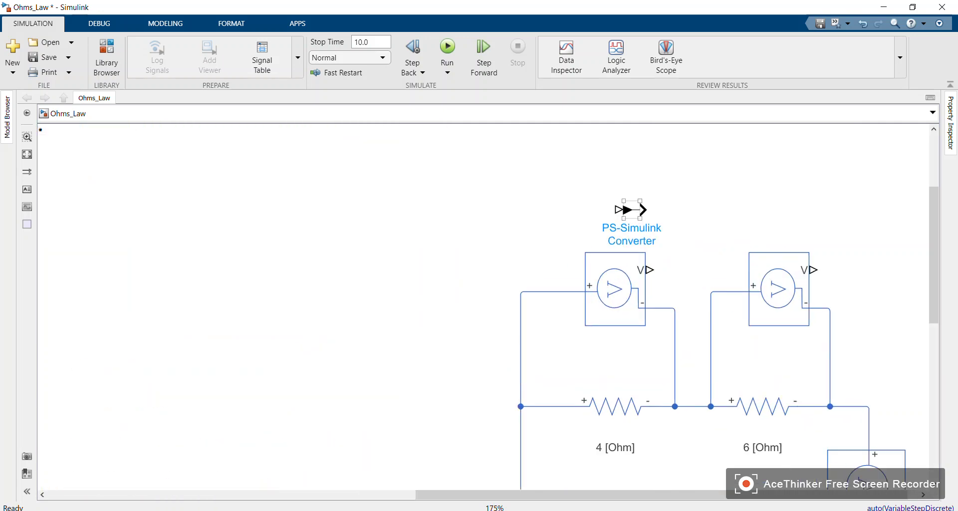
scroll(630, 221, "up", 2)
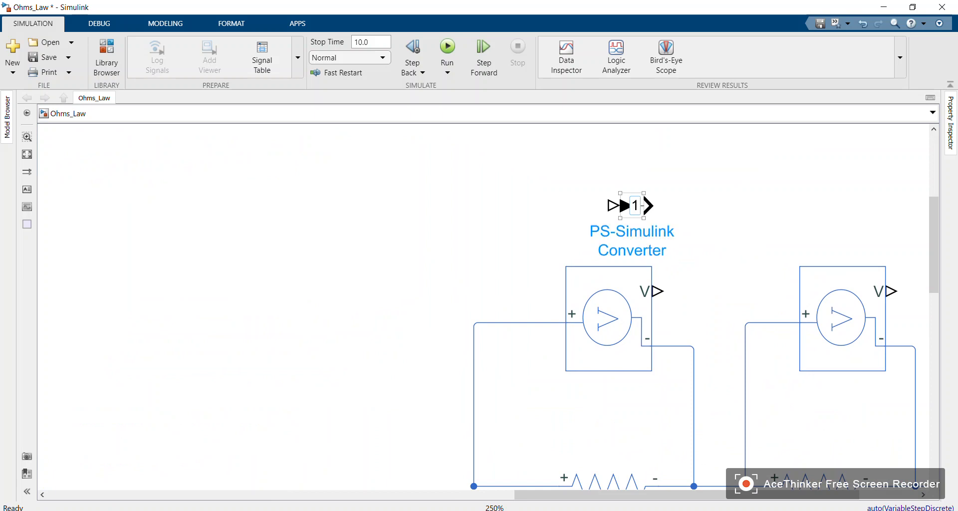
left_click_drag(643, 218, 661, 256)
Step: Add a Display block, connect it to the 4 Ohm sensor's converter and place it above the second voltage sensor's output
double_click(588, 190)
type("di")
key("Return")
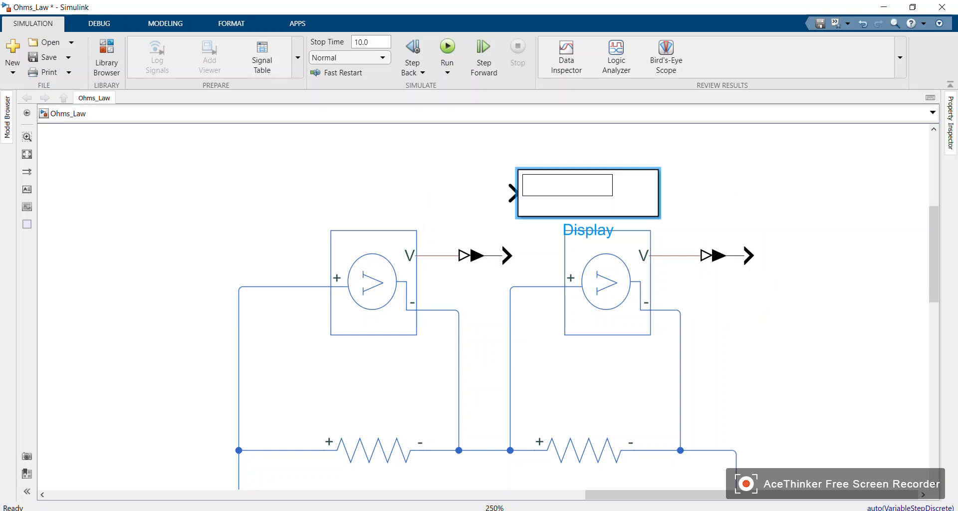
left_click_drag(509, 193, 507, 256)
left_click_drag(588, 194, 783, 169)
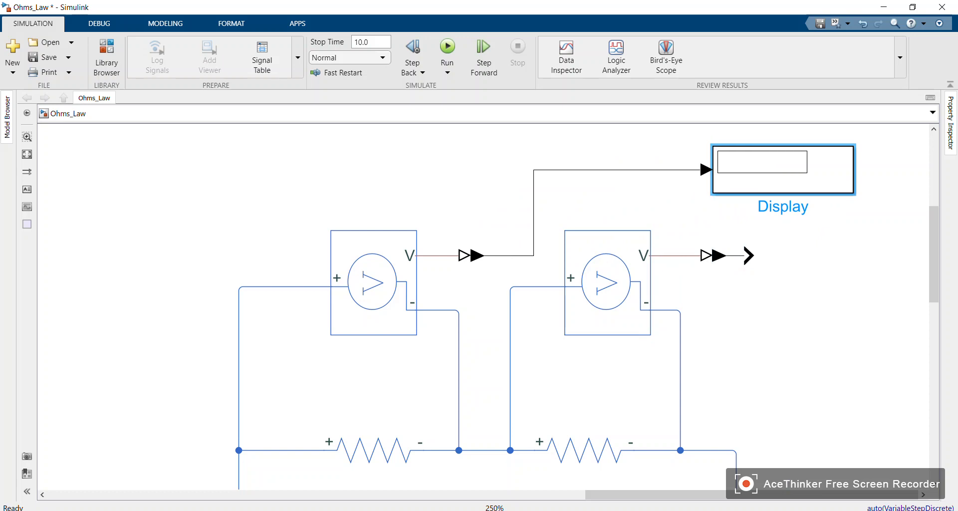
left_click(374, 451)
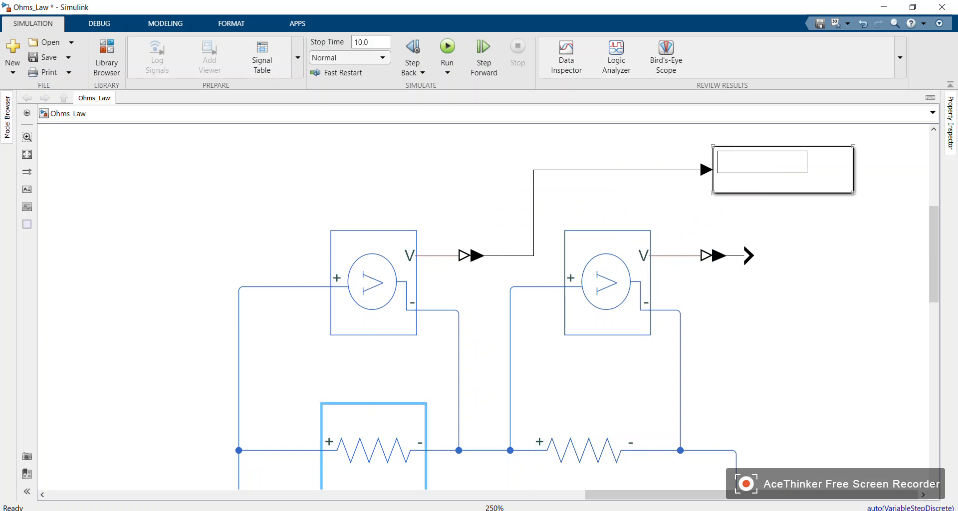
Step: Copy the Display block onto the 6 Ohm sensor's converter output and narrow both displays
left_click_drag(783, 169, 845, 255)
left_click(766, 255)
left_click_drag(916, 279, 840, 279)
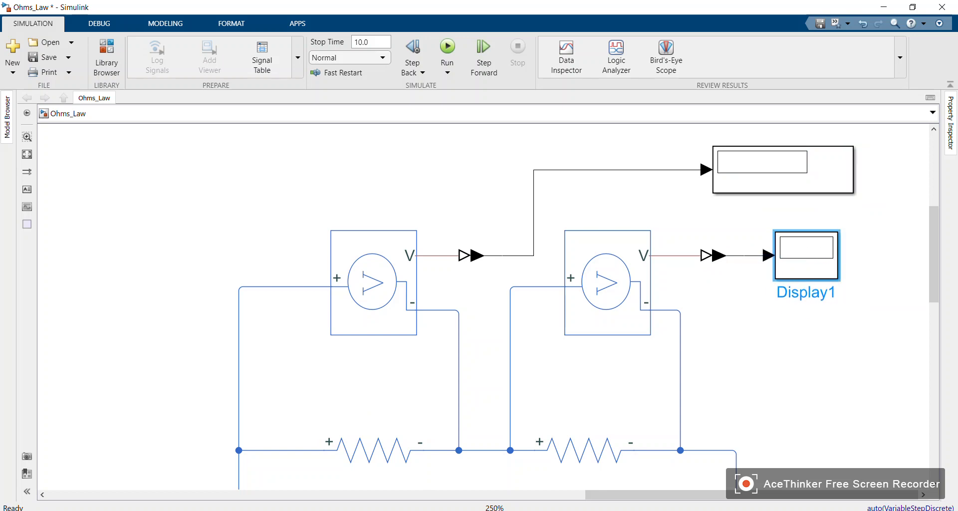
left_click_drag(854, 193, 804, 190)
Step: Connect copies of the PS-Simulink Converter and the Display block to the current sensor's I output
left_click(832, 328)
key("space")
left_click_drag(811, 349, 787, 320)
scroll(787, 320, "up", 1)
scroll(799, 316, "up", 2)
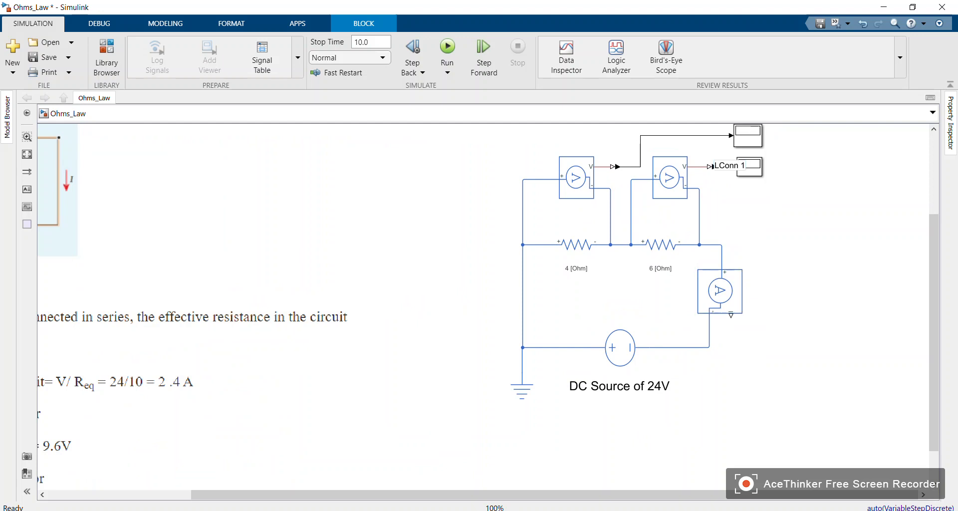
scroll(727, 256, "up", 1)
mouse_move(717, 144)
left_mouse_down()
mouse_move(752, 358)
mouse_move(772, 363)
mouse_move(732, 330)
left_mouse_up()
left_click_drag(756, 145, 818, 363)
left_click(792, 363)
left_click(802, 267)
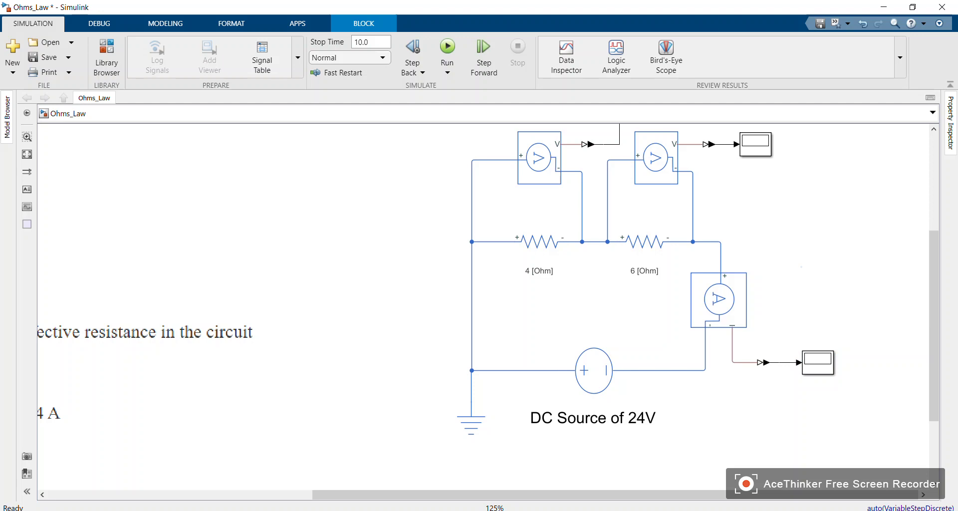
Step: Add the annotation "Circuit Current" below the current sensor's display
key("space")
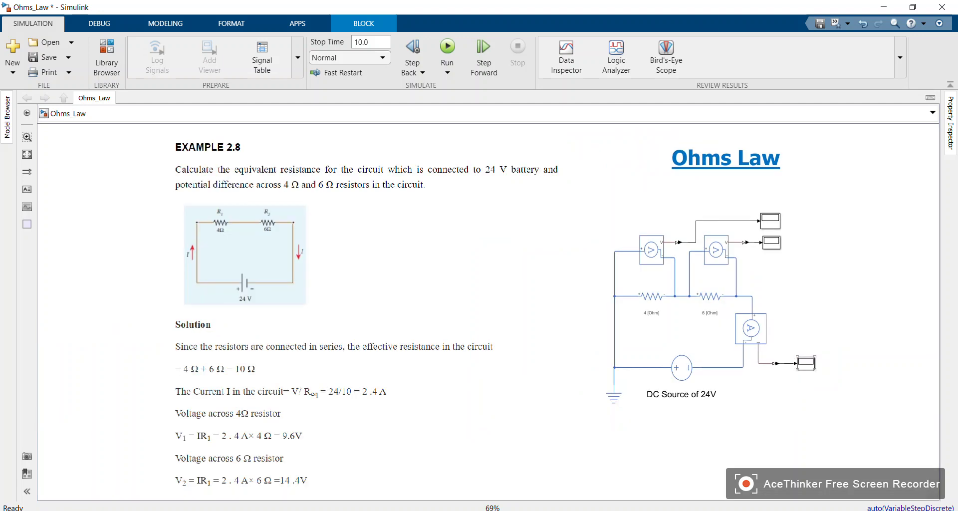
scroll(806, 371, "up", 5)
double_click(797, 389)
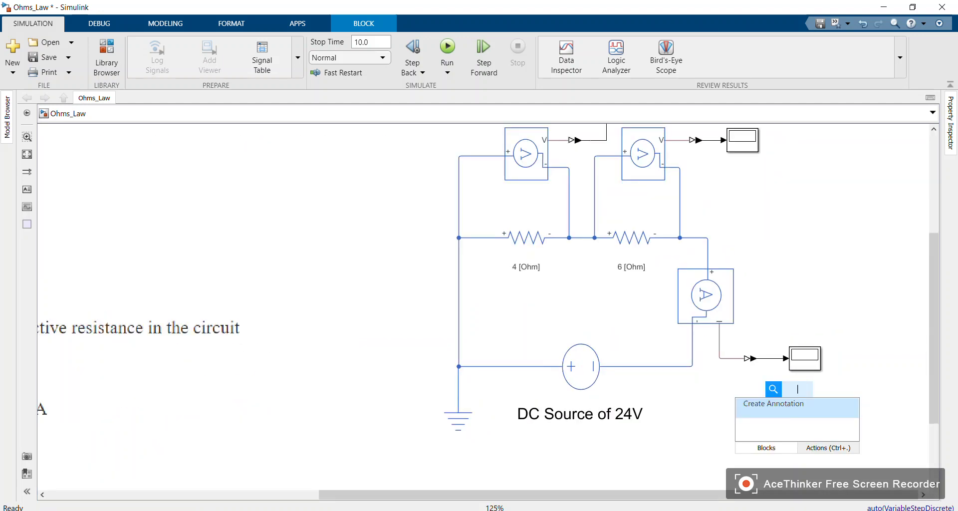
key("Return")
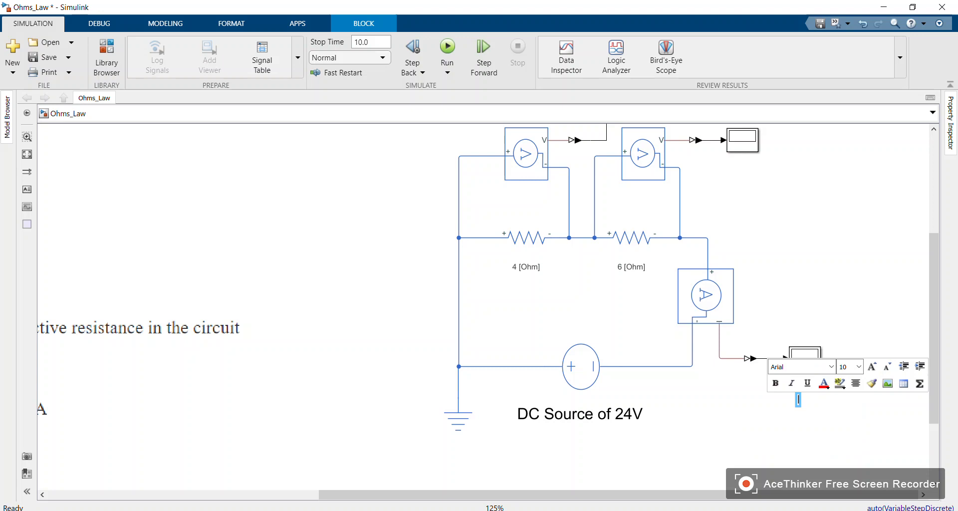
type("Circuit Curre")
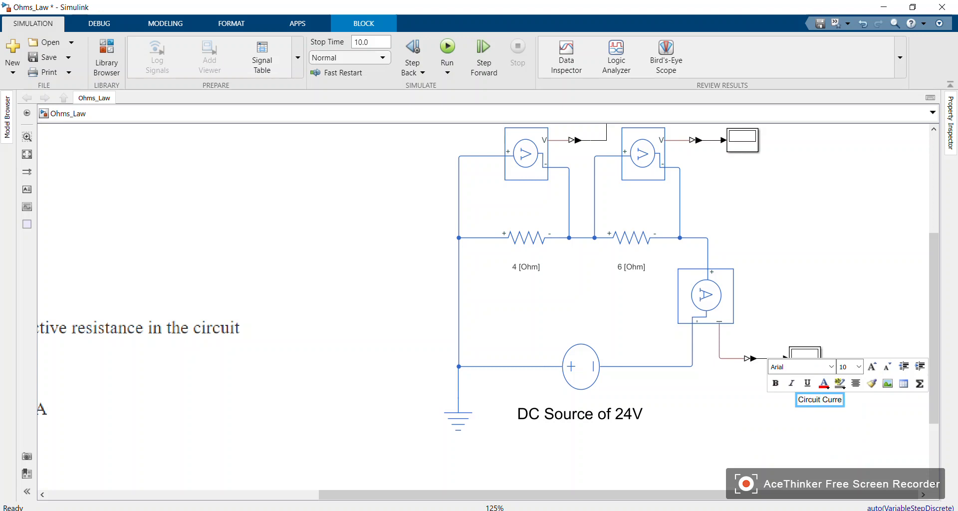
type("nt")
Step: Format the "Circuit Current" annotation as bold text with font size 18
key("ctrl+a")
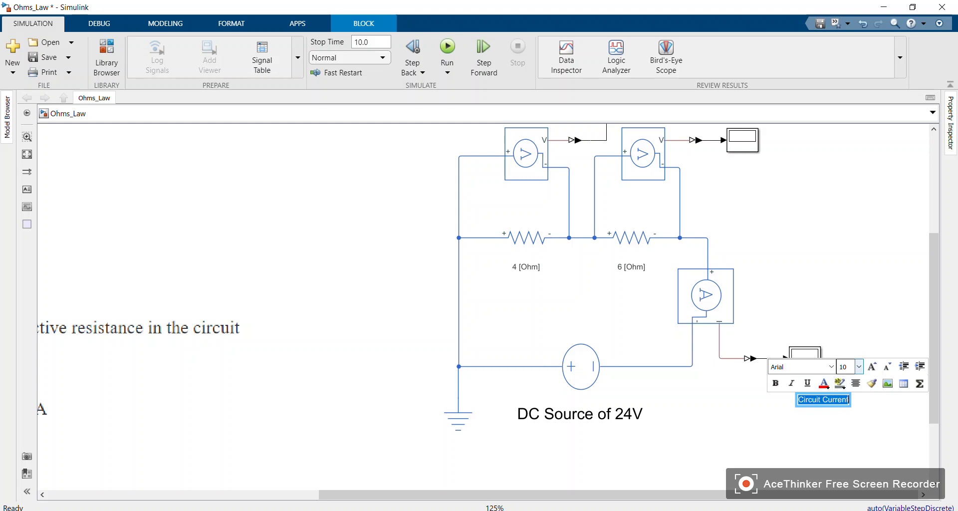
left_click(859, 367)
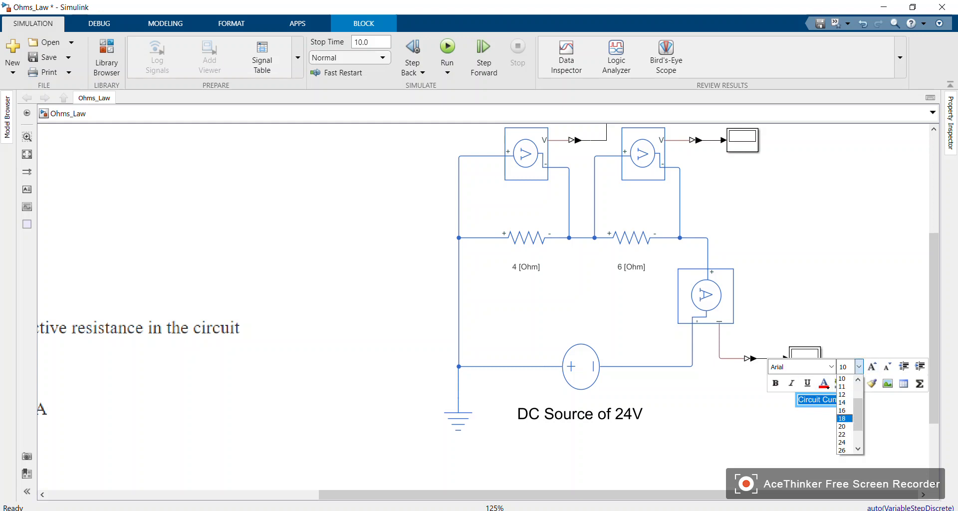
left_click(845, 418)
key("Escape")
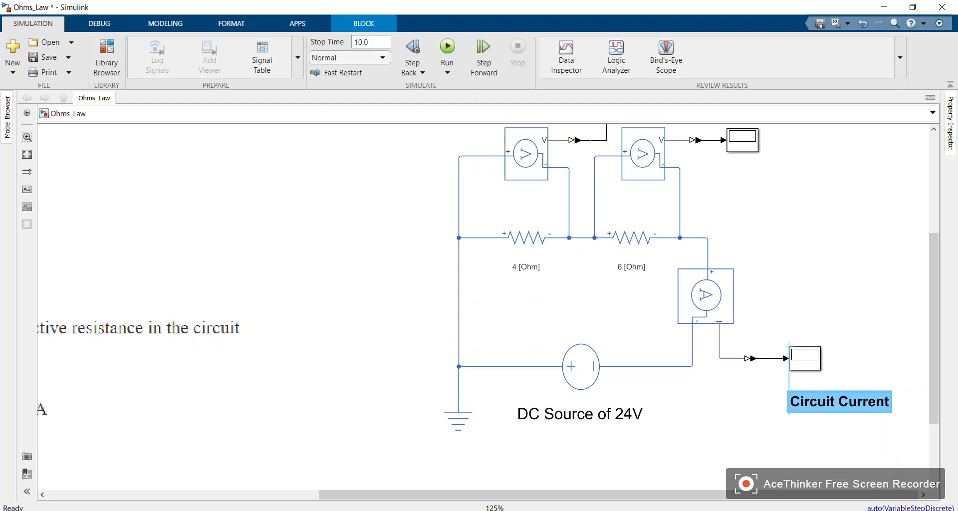
Step: Centre the "Circuit Current" annotation beneath the current sensor's display
left_click_drag(840, 402, 806, 398)
left_click(809, 439)
key("space")
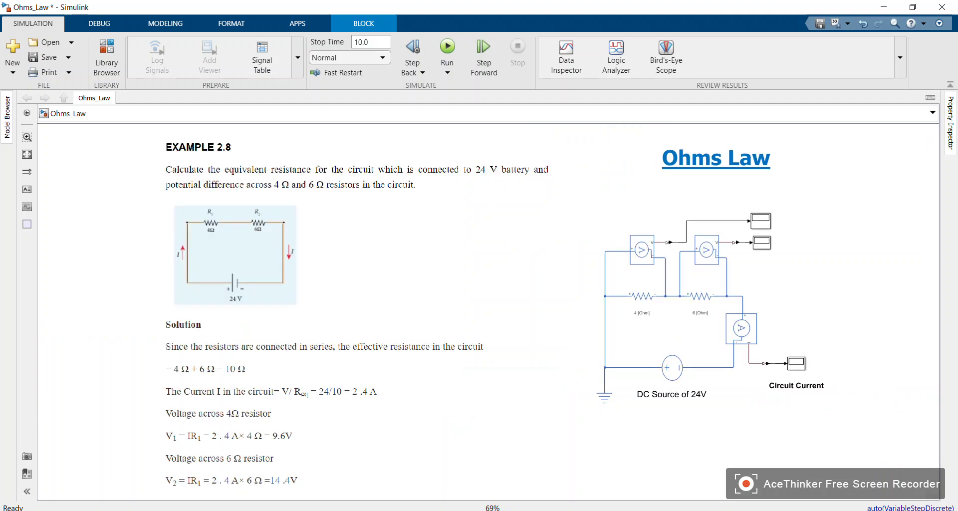
Step: Run the simulation and read the latest diagnostic entry about the physical network, closing the report when done
left_click(349, 309)
key("Escape")
left_click(448, 52)
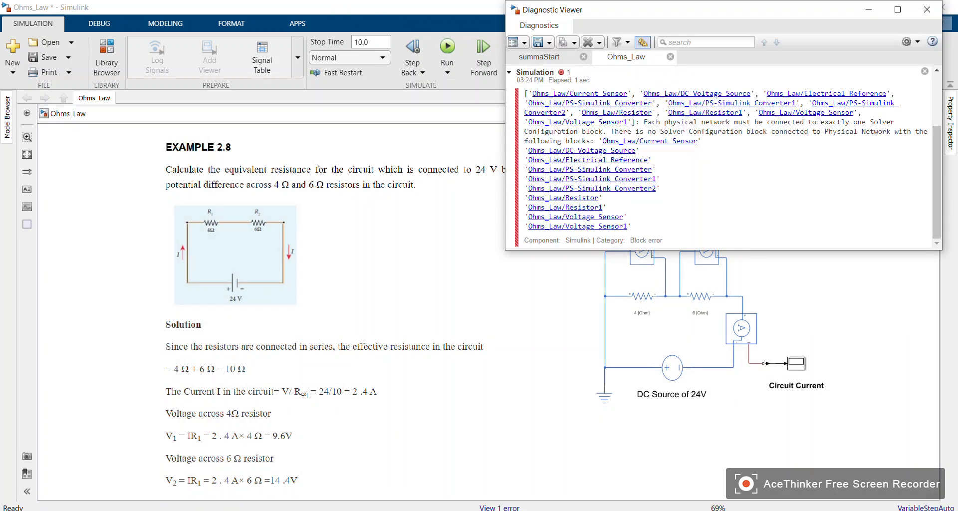
scroll(719, 157, "up", 2)
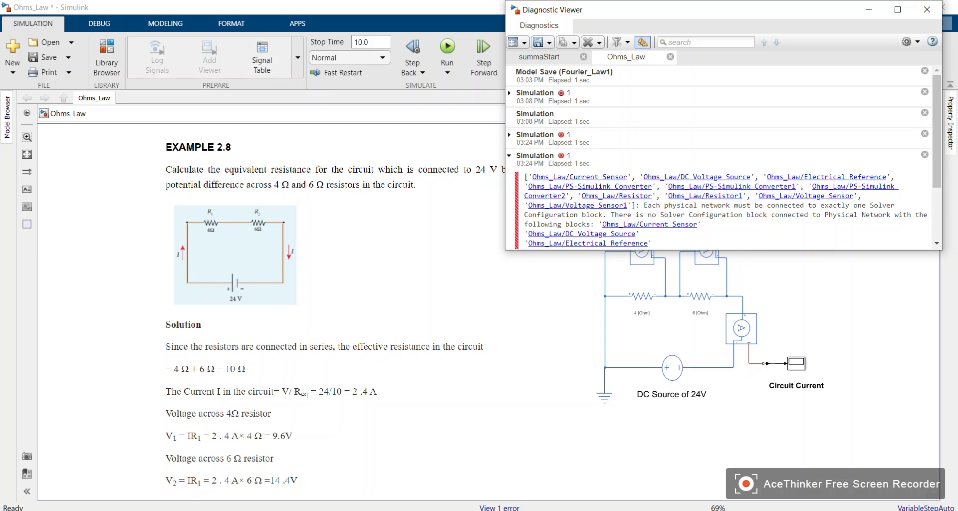
left_click_drag(611, 215, 747, 215)
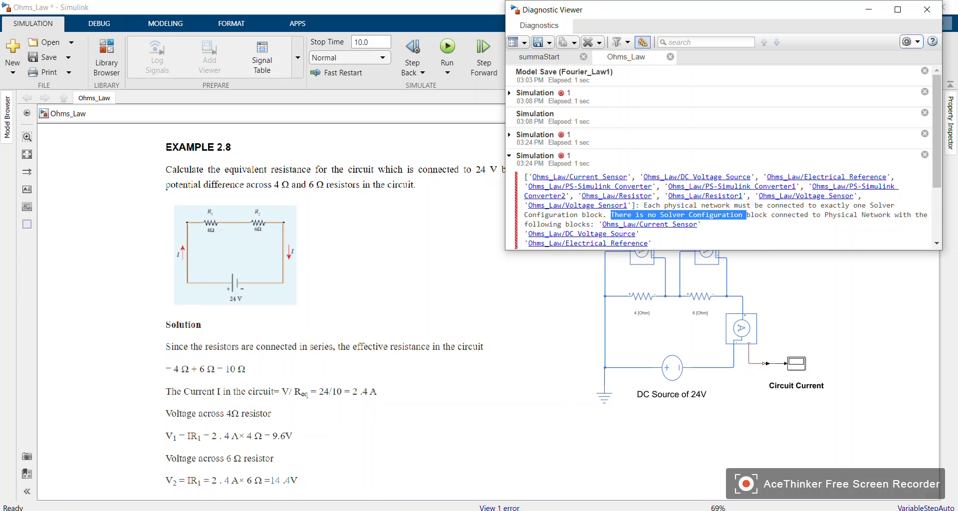
left_click(926, 9)
left_click(349, 324)
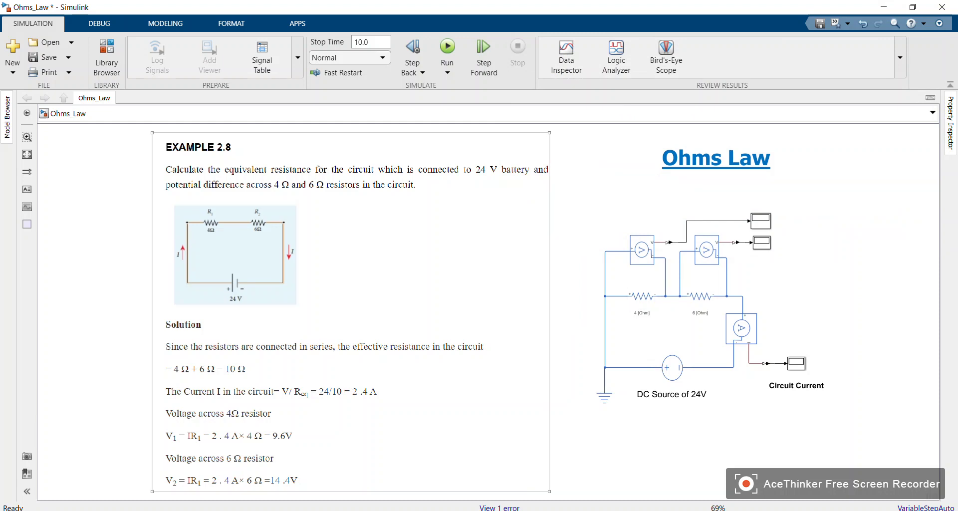
Step: Add a Solver Configuration block beside the circuit and connect it to the vertical wire above the electrical reference
left_click(605, 178)
type("solver")
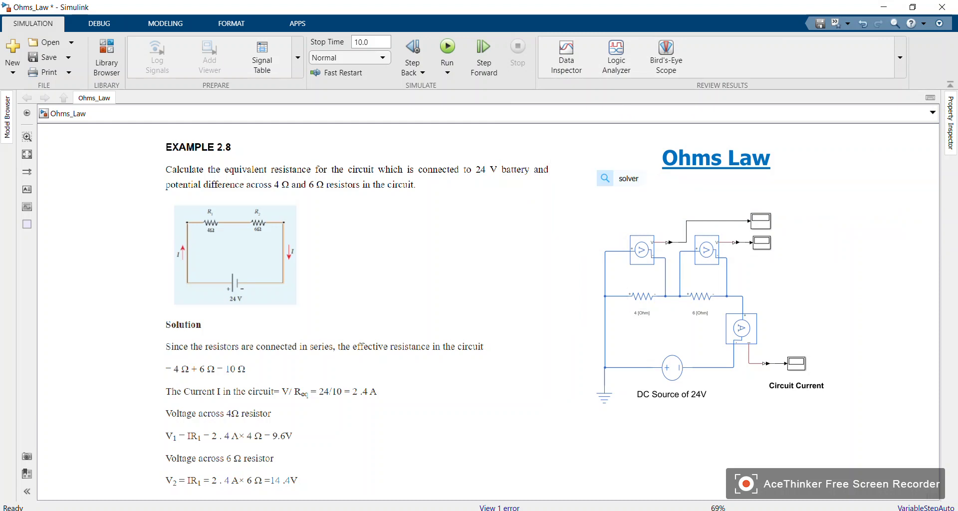
key("Return")
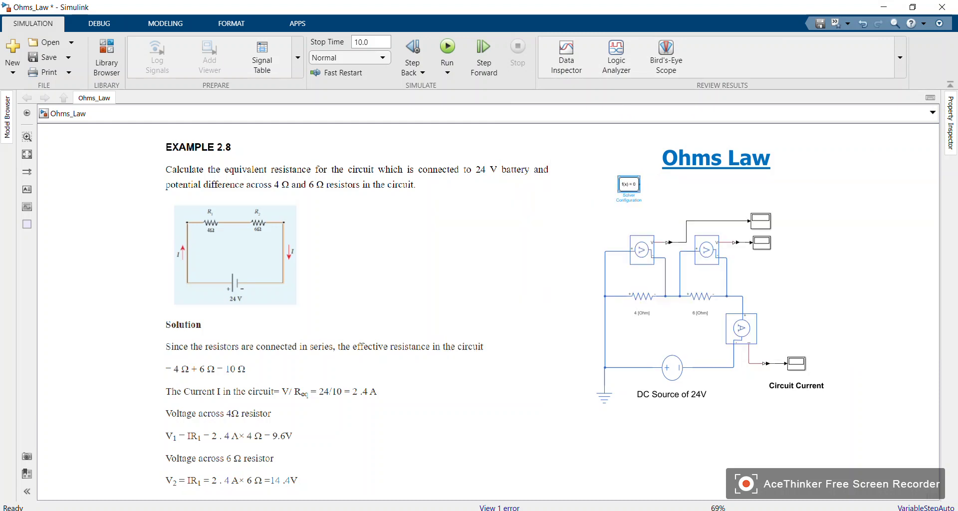
left_click_drag(629, 184, 584, 335)
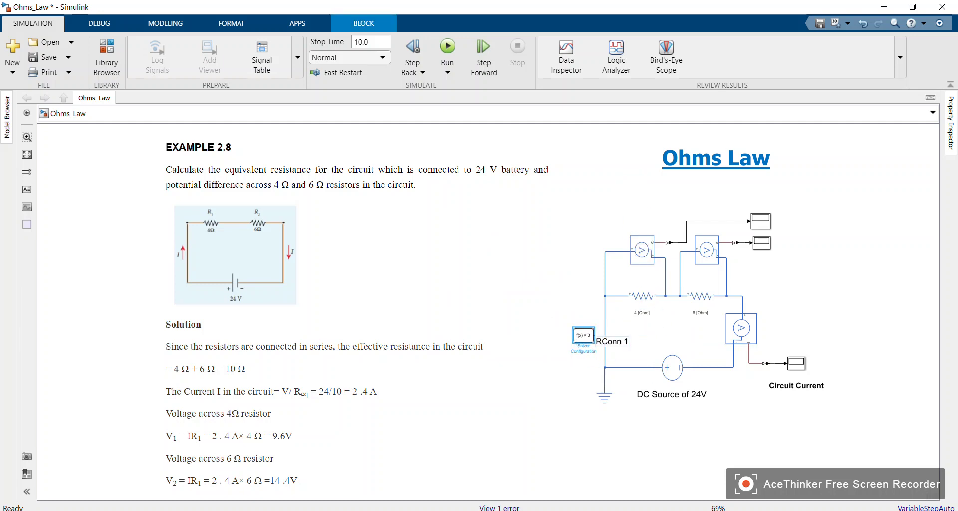
left_click_drag(596, 336, 605, 335)
key("XF86AudioRaiseVolume")
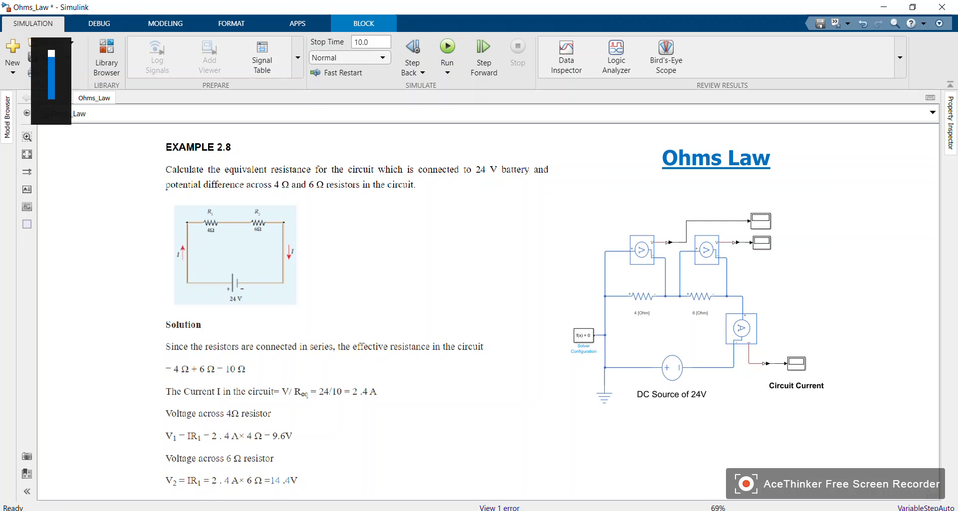
Step: Run the simulation and check the circuit current display against the worked solution
left_click(447, 47)
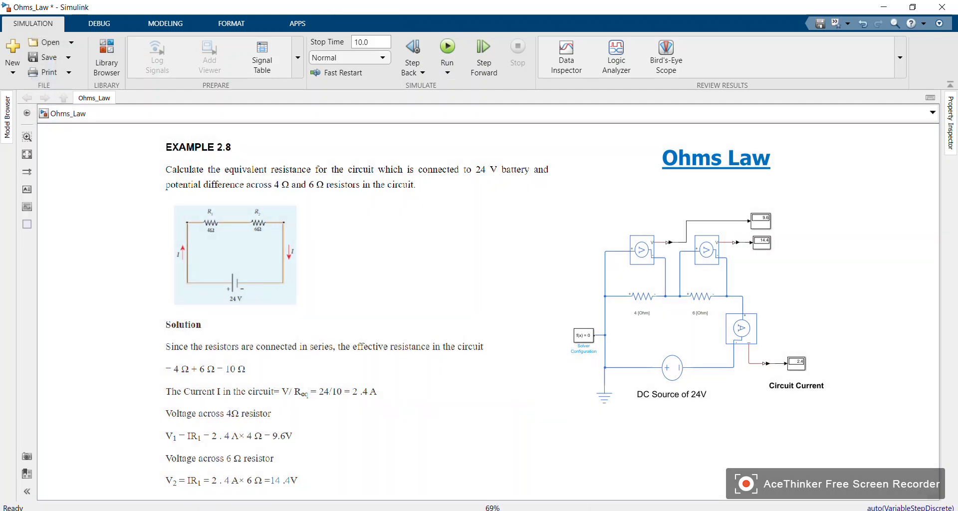
scroll(761, 238, "down", 2)
scroll(762, 238, "up", 2)
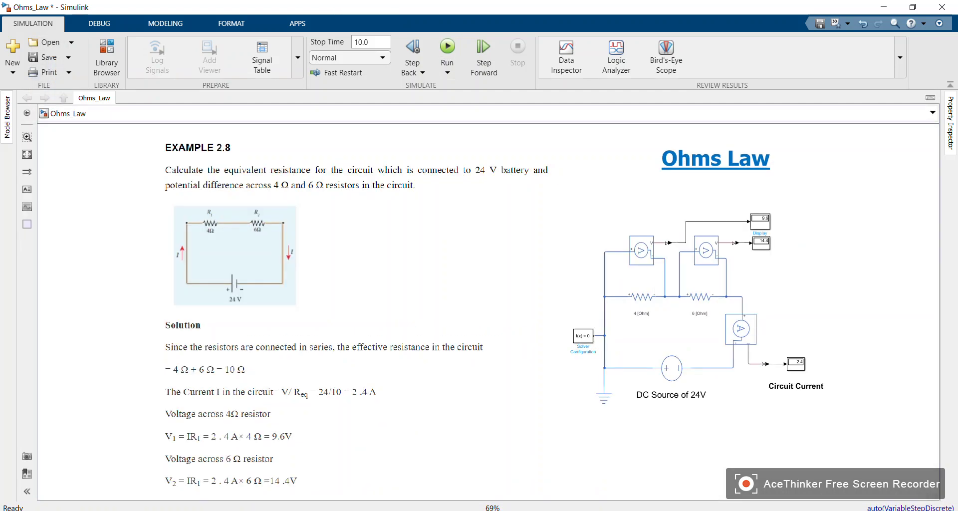
left_click(796, 364)
scroll(796, 364, "up", 4)
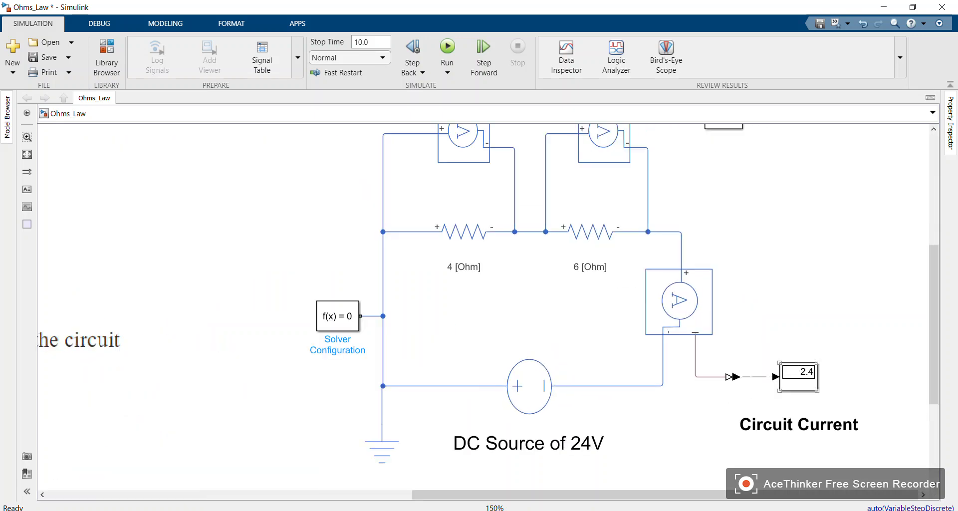
scroll(765, 325, "down", 4)
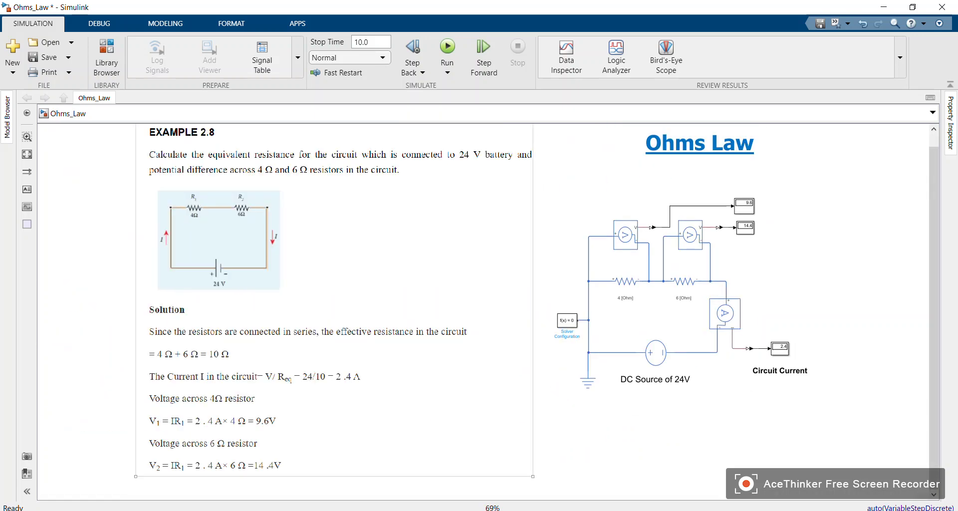
Step: Examine the voltage displays for the 4 Ohm and 6 Ohm resistors and compare them with the worked solution
left_click(744, 205)
scroll(742, 225, "up", 5)
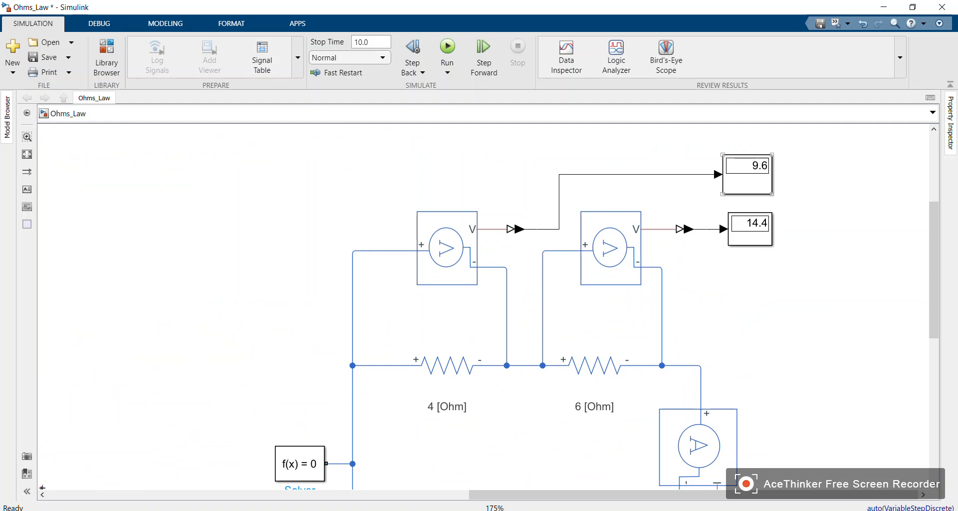
key("space")
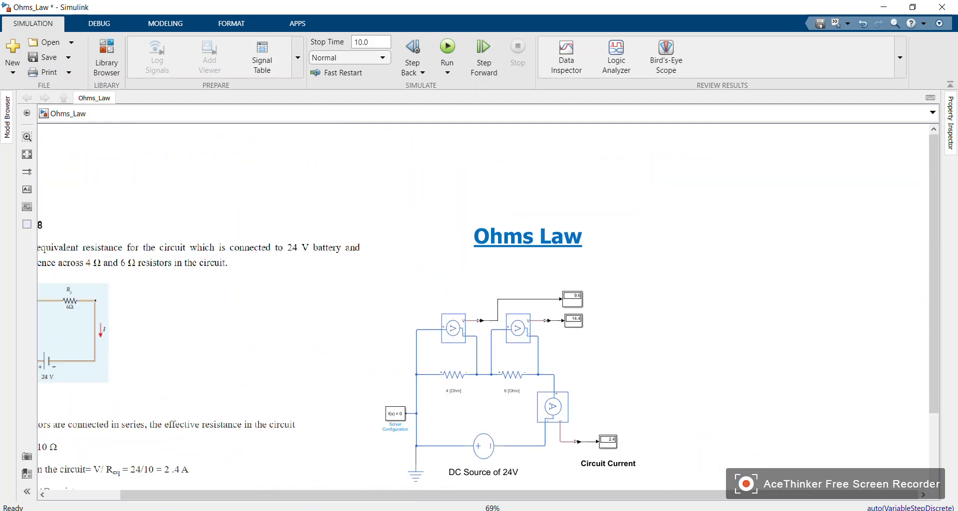
scroll(278, 485, "up", 2)
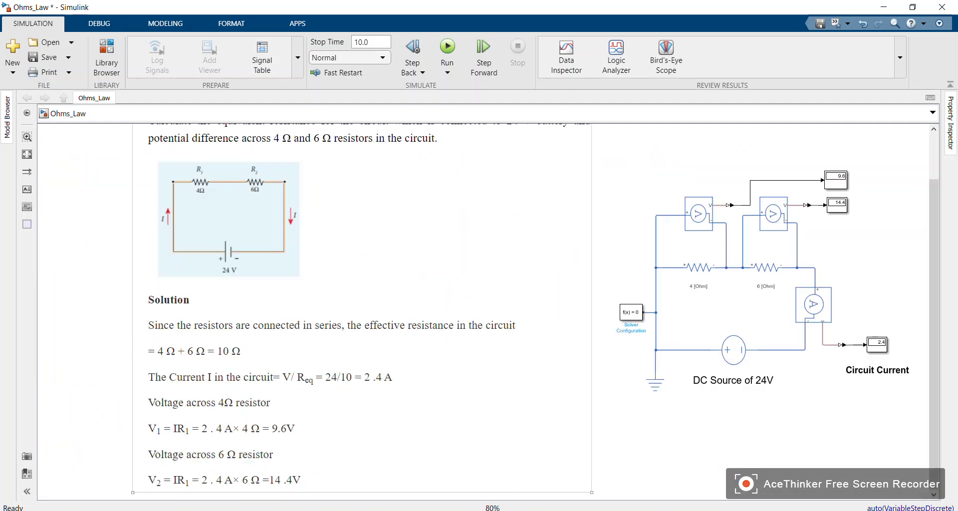
scroll(756, 218, "down", 2)
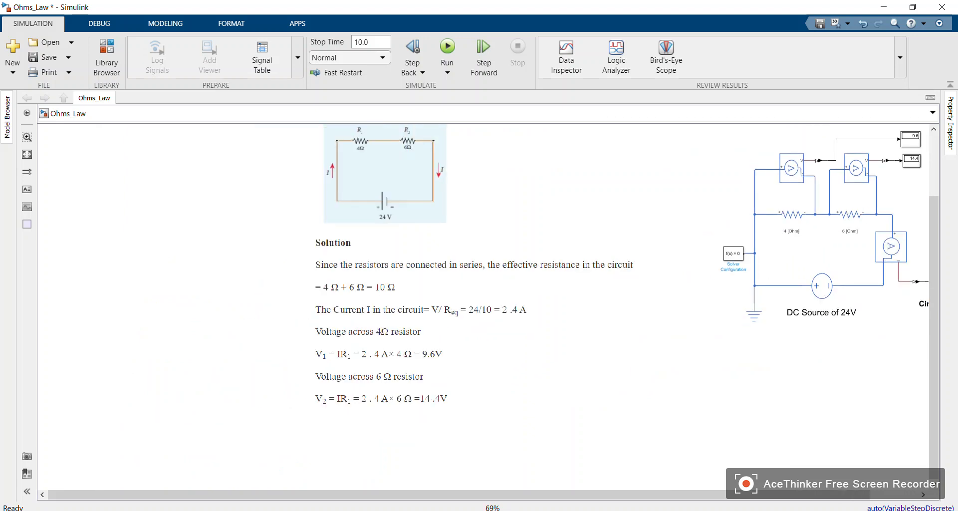
scroll(895, 168, "up", 3)
scroll(823, 195, "up", 2)
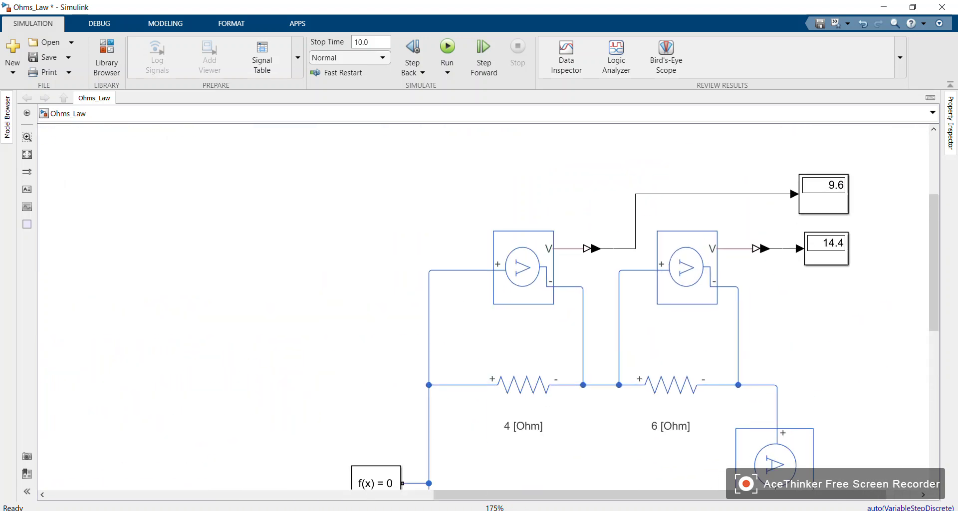
key("space")
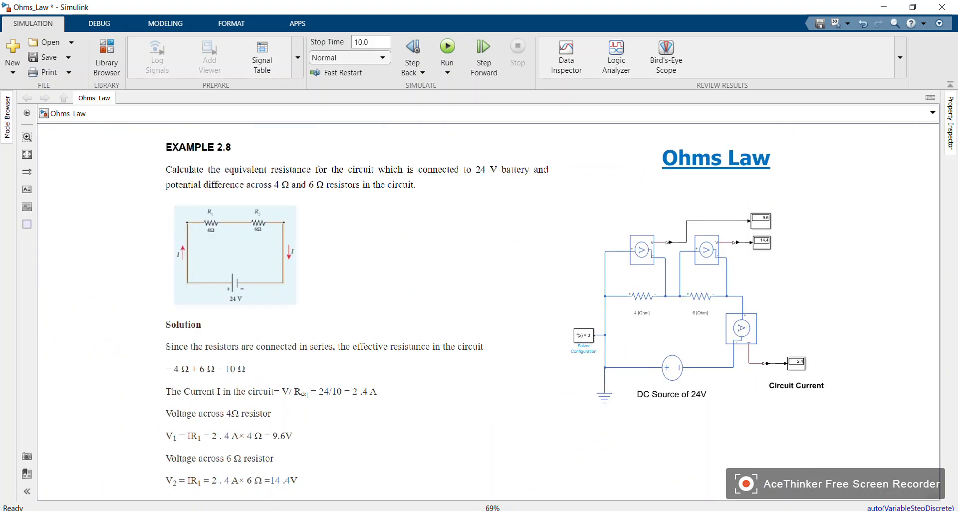